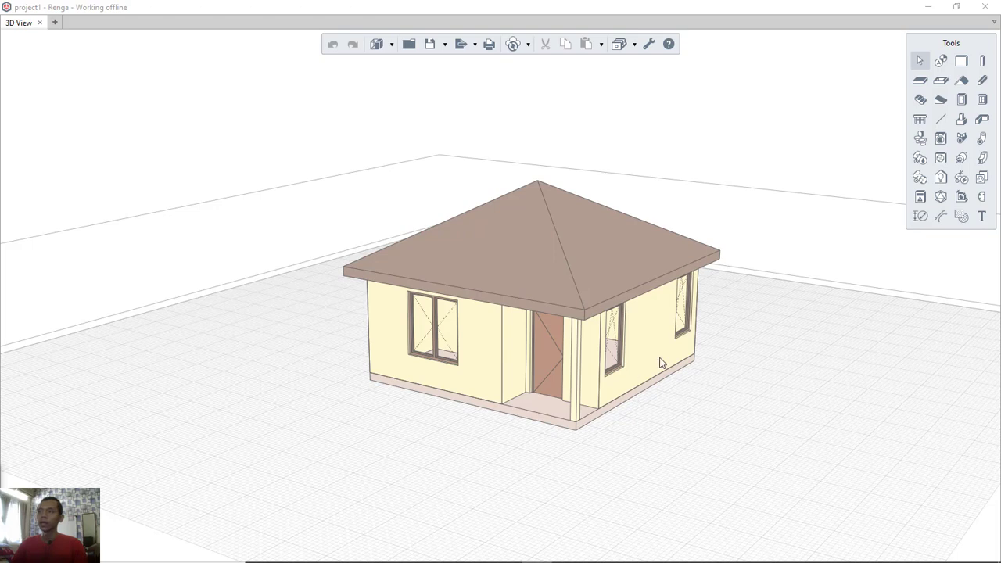
mouse_move(755, 291)
middle_mouse_down()
mouse_move(743, 284)
mouse_move(743, 307)
mouse_move(748, 286)
mouse_move(762, 293)
middle_mouse_up()
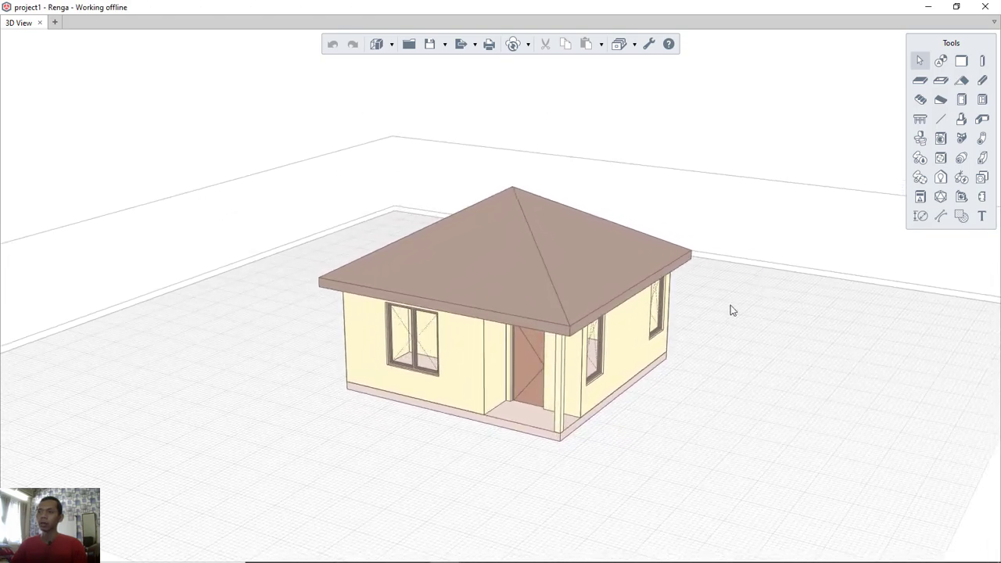
scroll(516, 351, "up", 2)
scroll(515, 345, "up", 1)
middle_click_drag(677, 372, 660, 386)
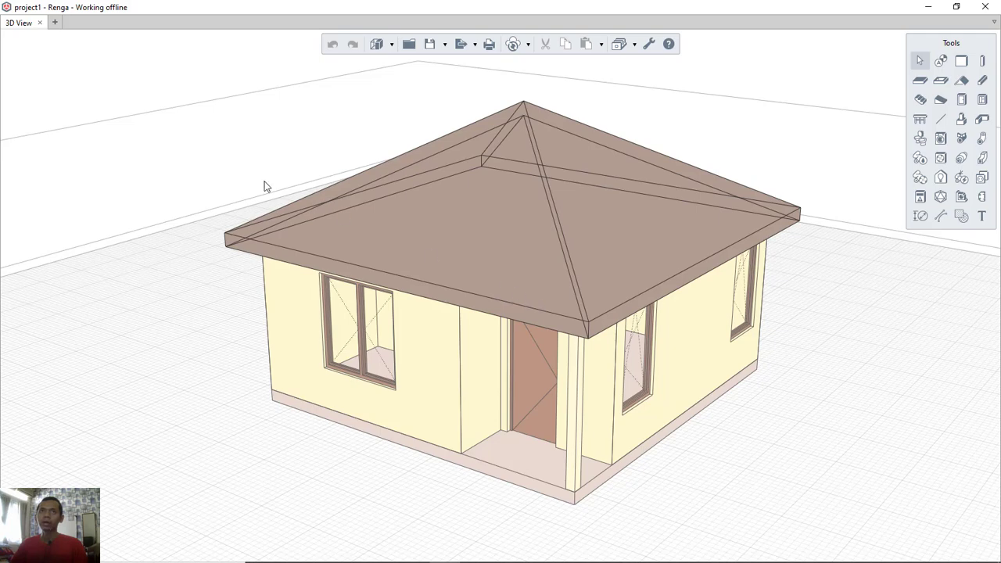
- Open the Template sheet drawing and delete its sheet index table
left_click(56, 23)
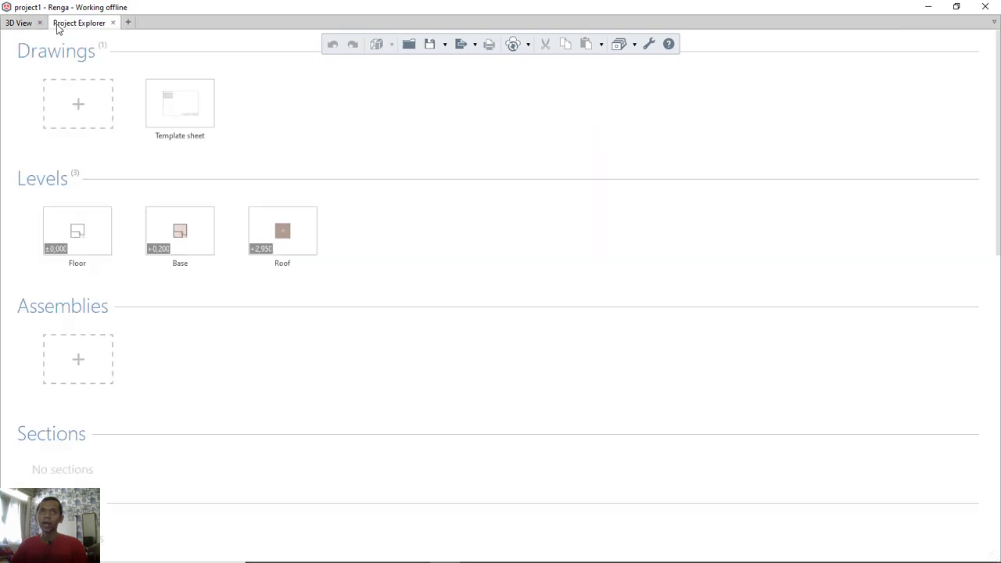
left_click(187, 107)
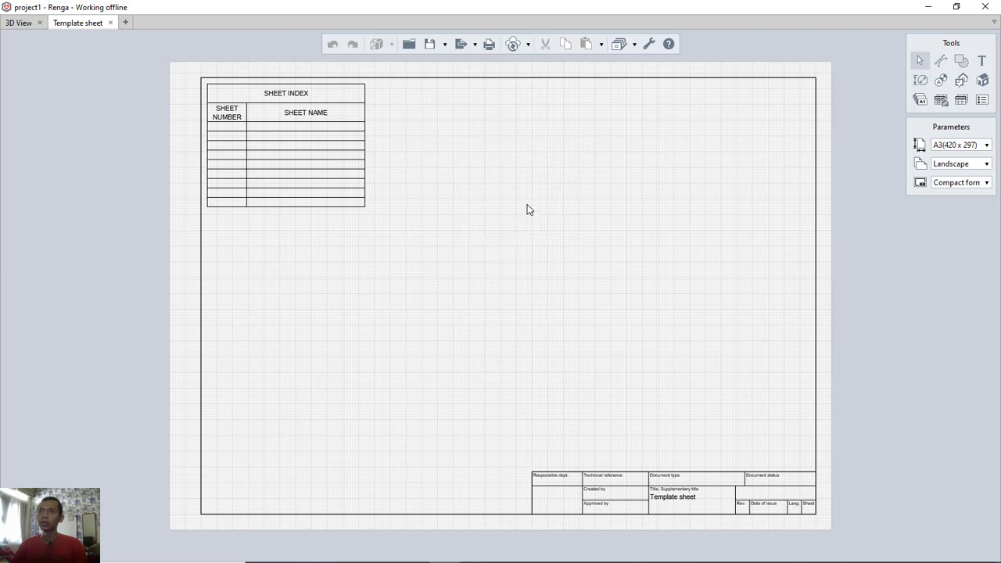
left_click(344, 146)
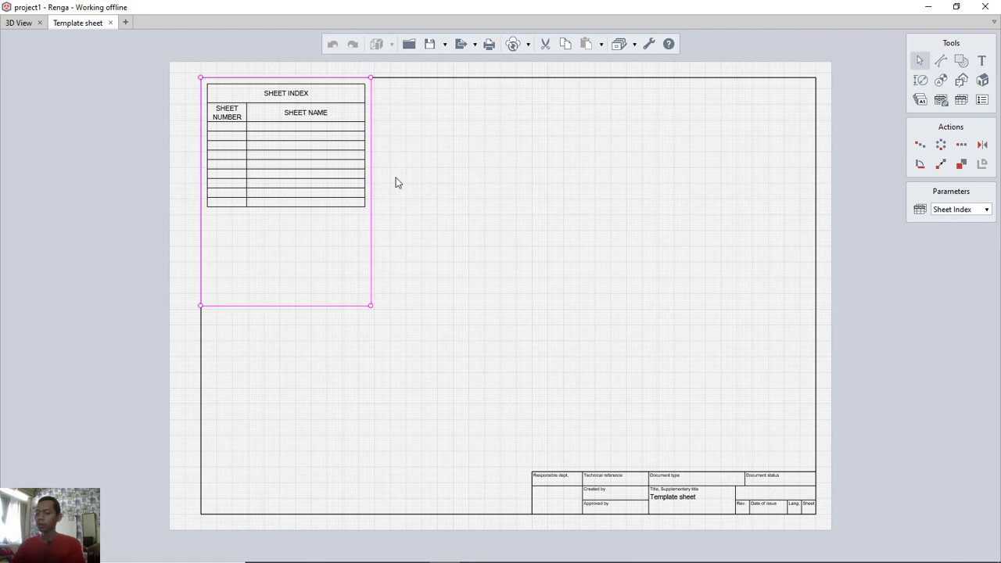
key("Delete")
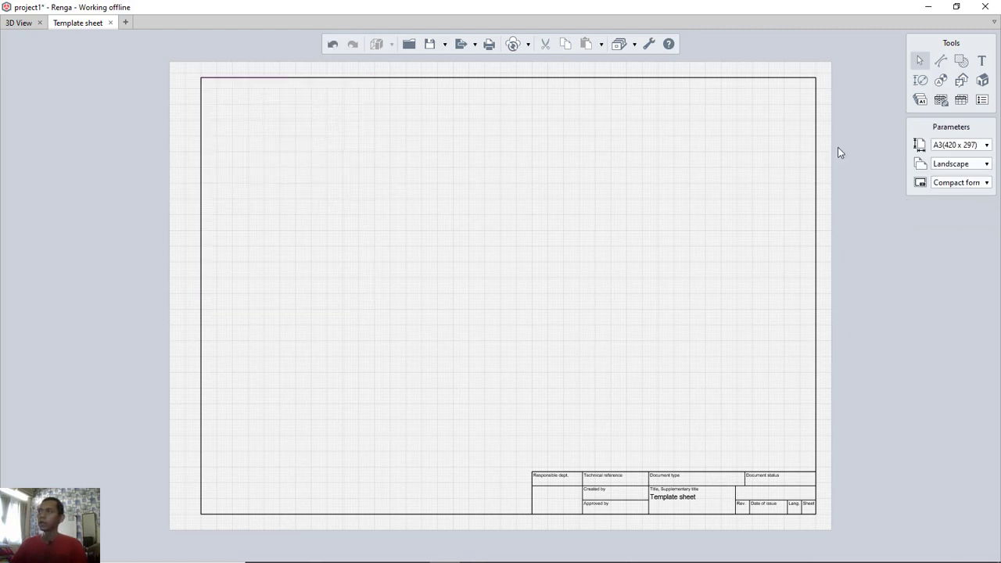
- Set the sheet format to A4 (297 x 210) in portrait orientation
left_click(966, 146)
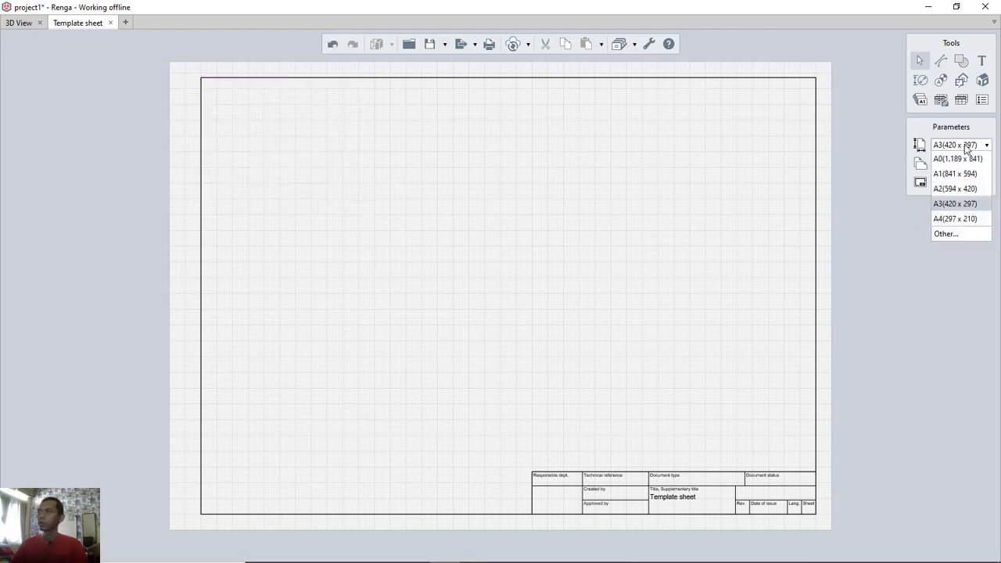
left_click(955, 219)
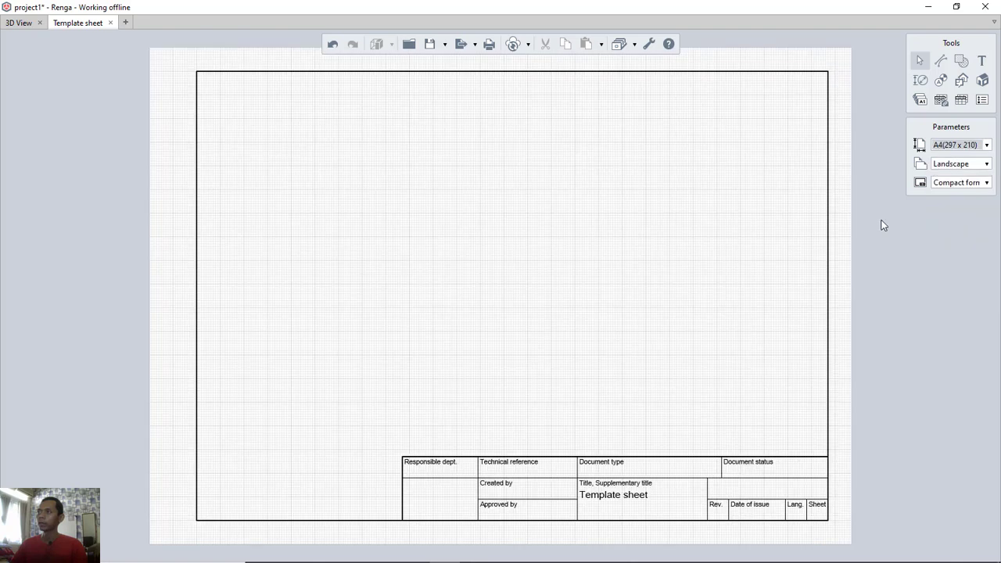
left_click(943, 169)
left_click(944, 193)
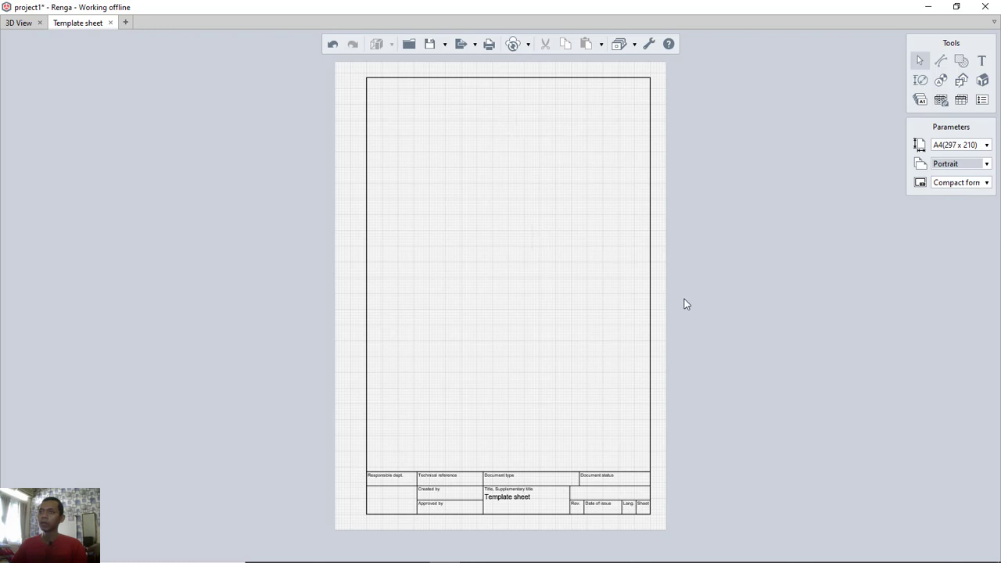
- Examine the editable fields of the sheet's compact title block, such as document status, project name and document type
middle_click_drag(684, 301, 691, 236)
scroll(600, 418, "up", 3)
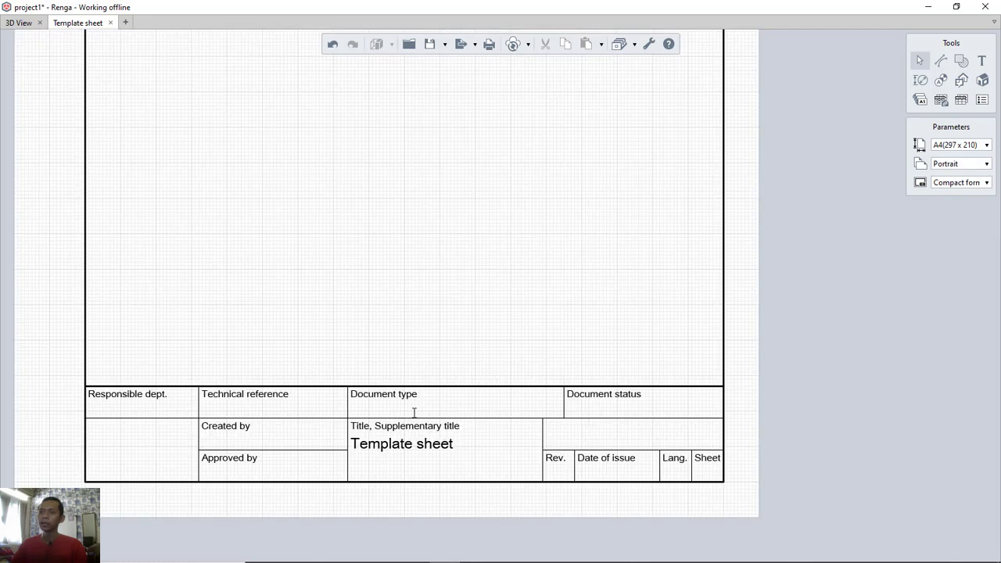
double_click(595, 398)
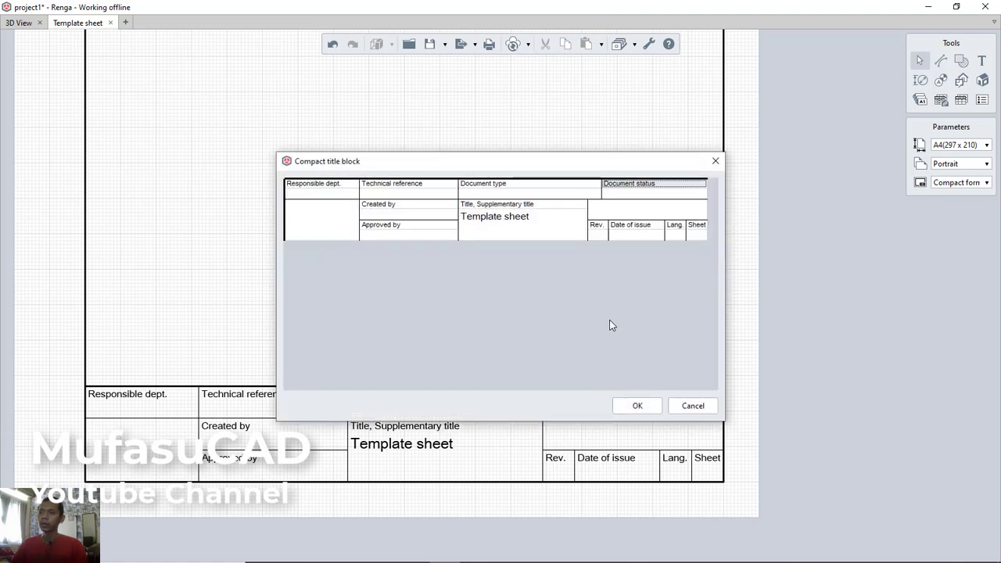
left_click(619, 206)
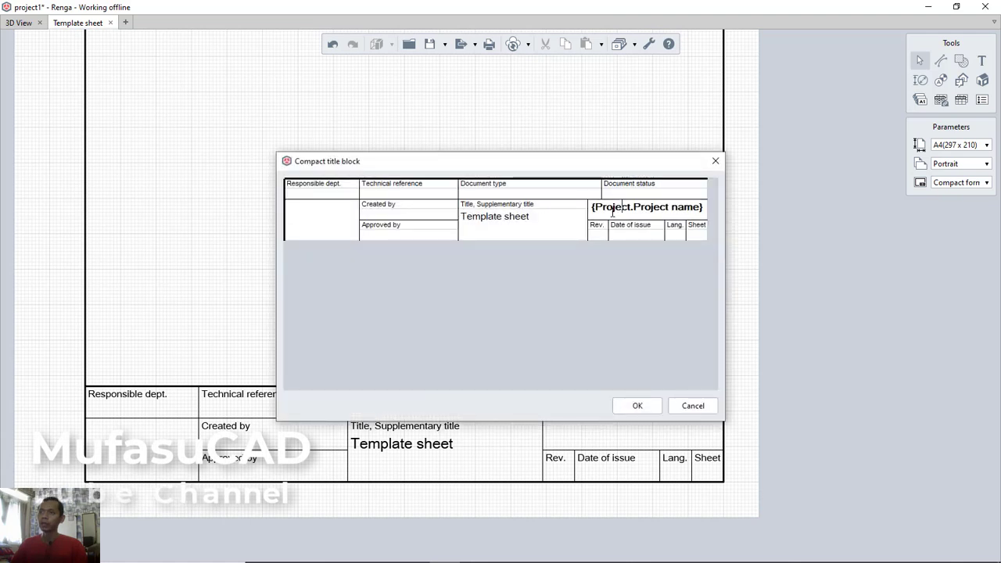
left_click(639, 195)
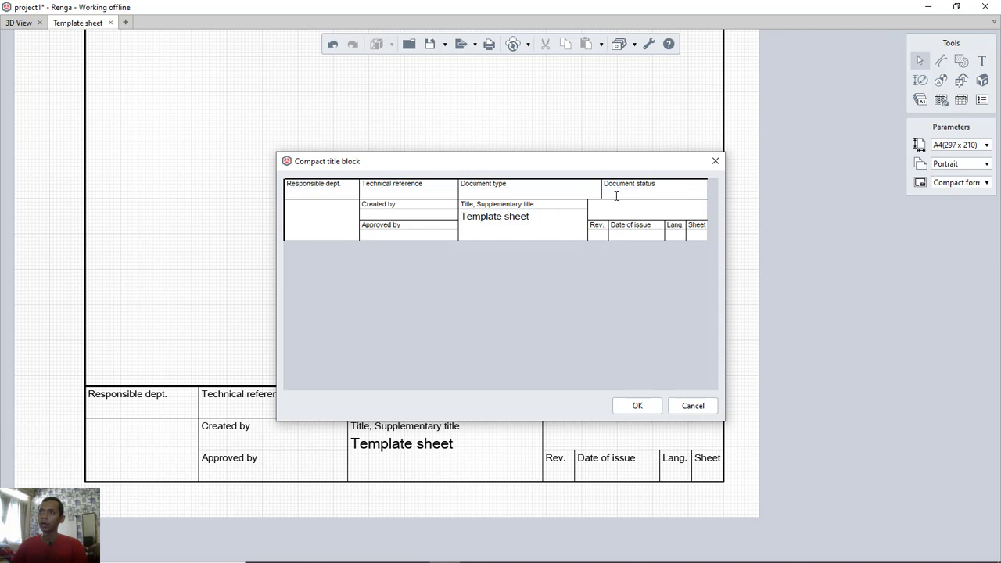
left_click(547, 197)
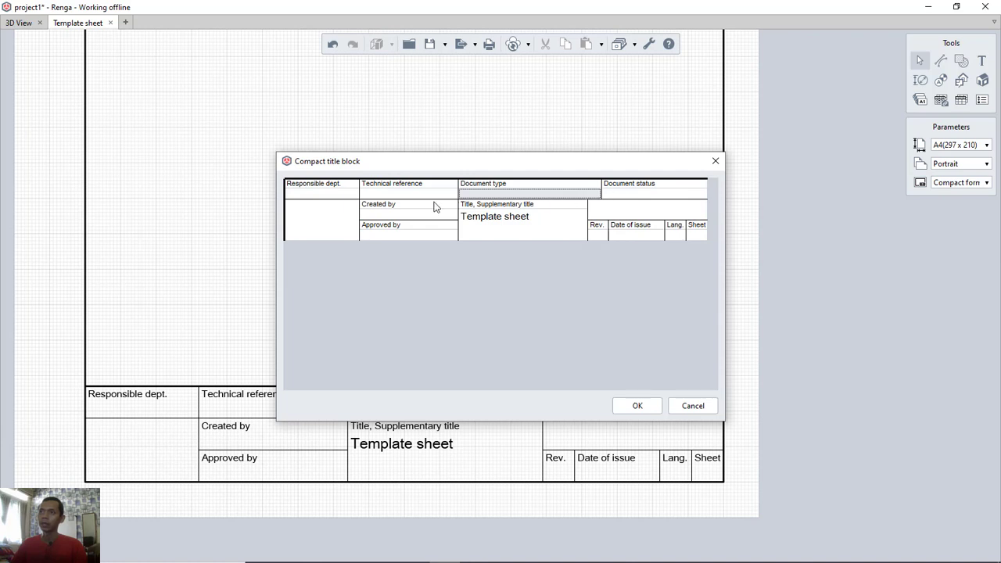
left_click(637, 406)
scroll(656, 287, "down", 3)
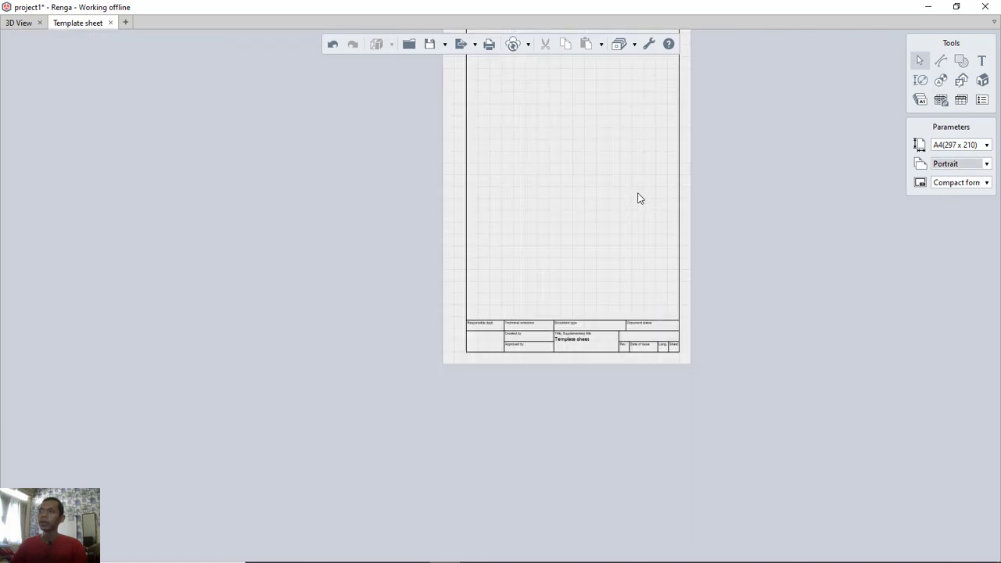
middle_click_drag(637, 195, 583, 323)
scroll(505, 362, "up", 1)
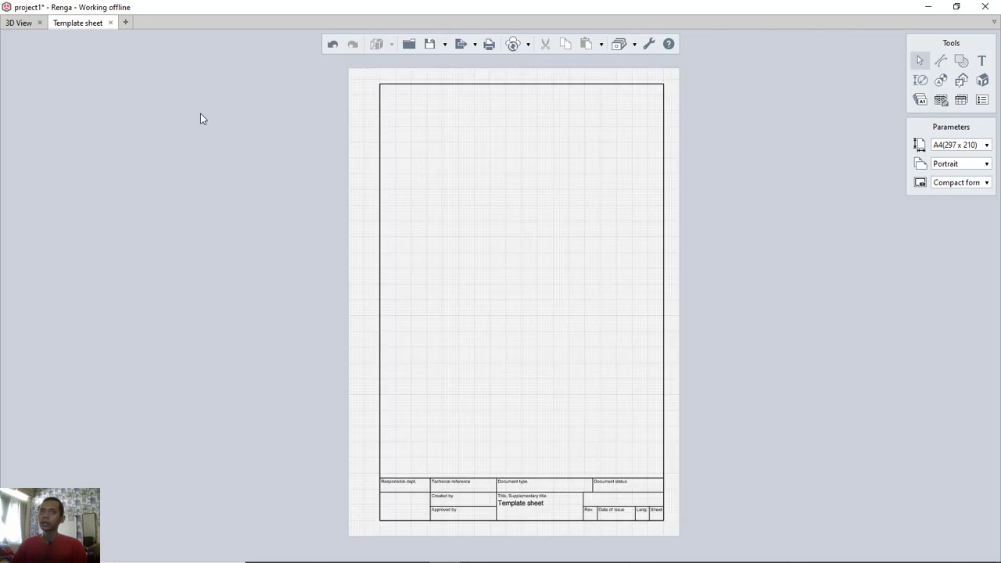
- Place a plan view of the Floor level on the sheet at 1:50 scale in Wireframe style, centred in the frame
left_click(11, 25)
left_click(78, 24)
left_click(964, 83)
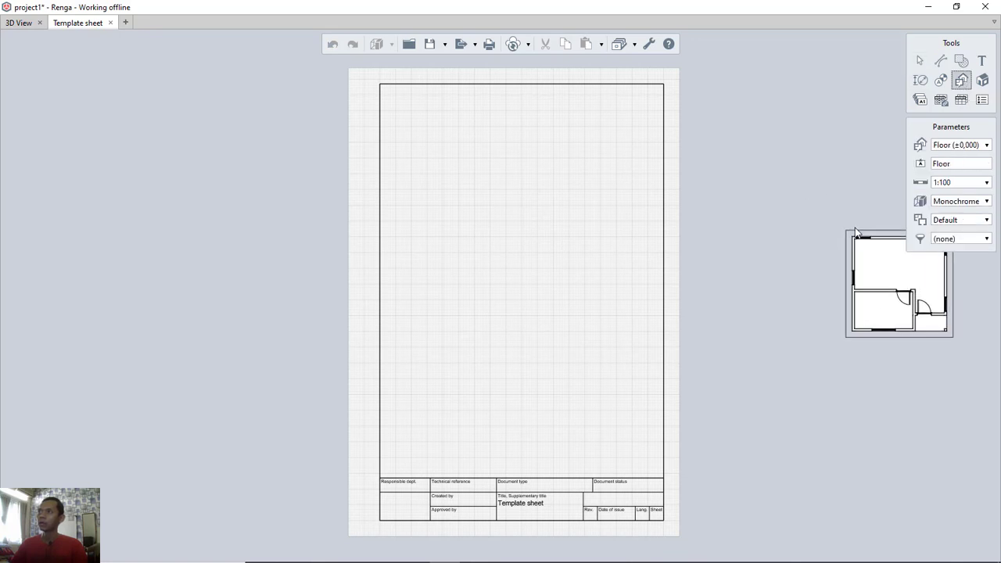
left_click(948, 182)
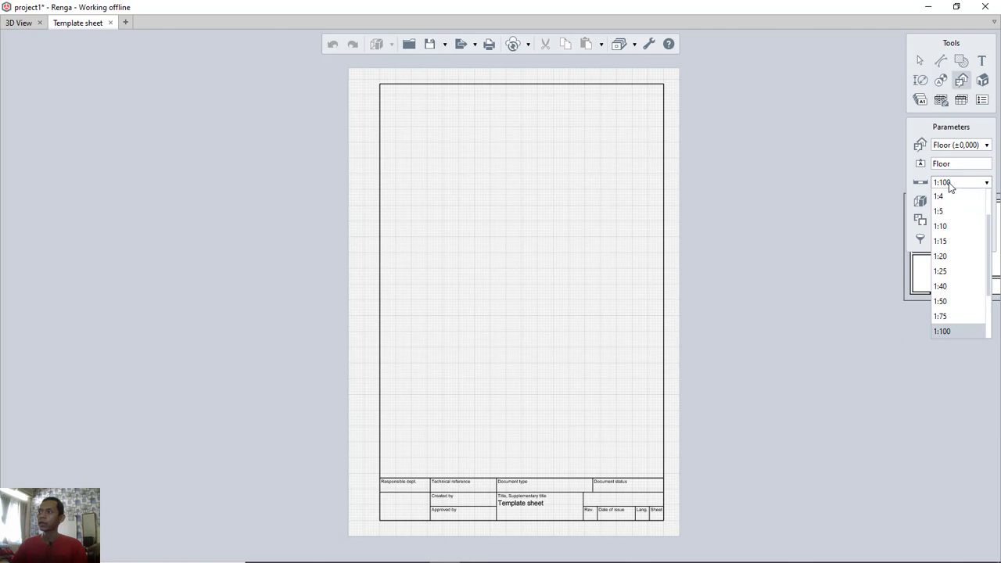
left_click(944, 302)
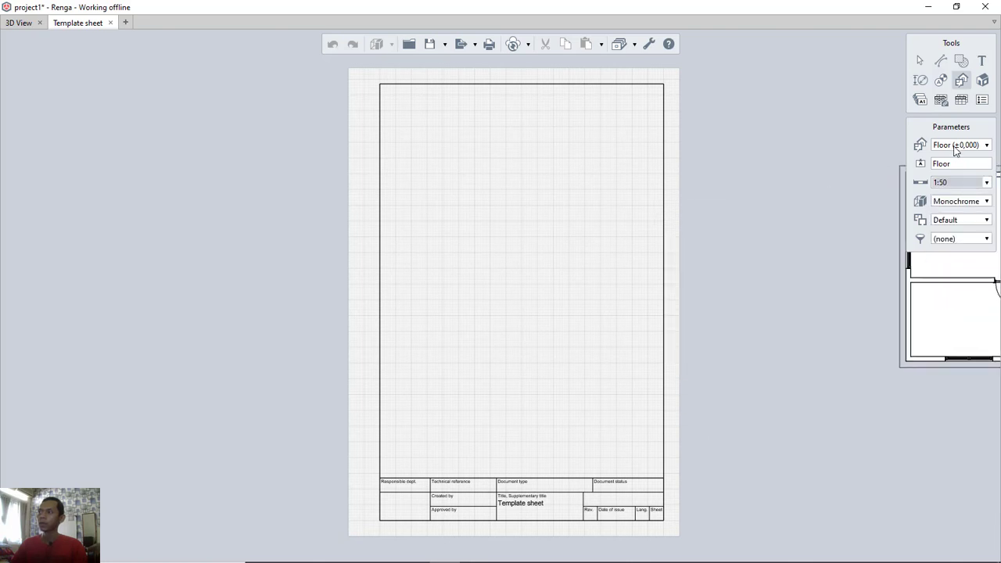
double_click(956, 164)
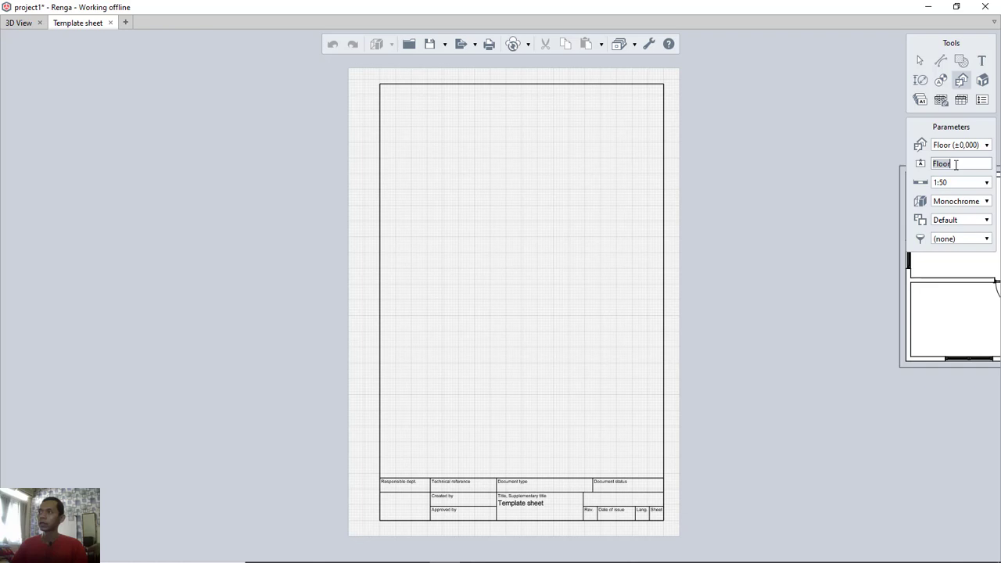
left_click(955, 203)
left_click(949, 214)
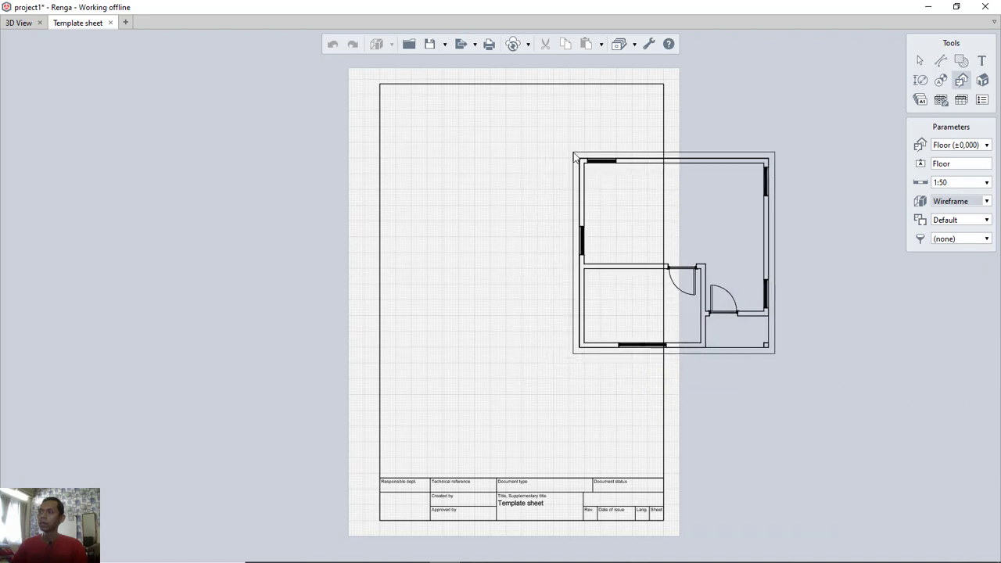
left_click(429, 181)
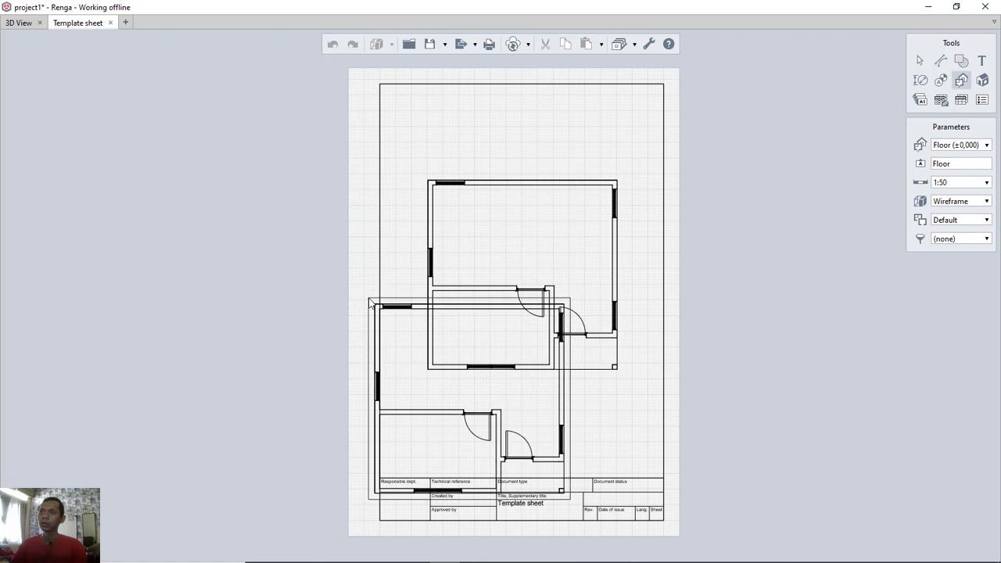
key("Escape")
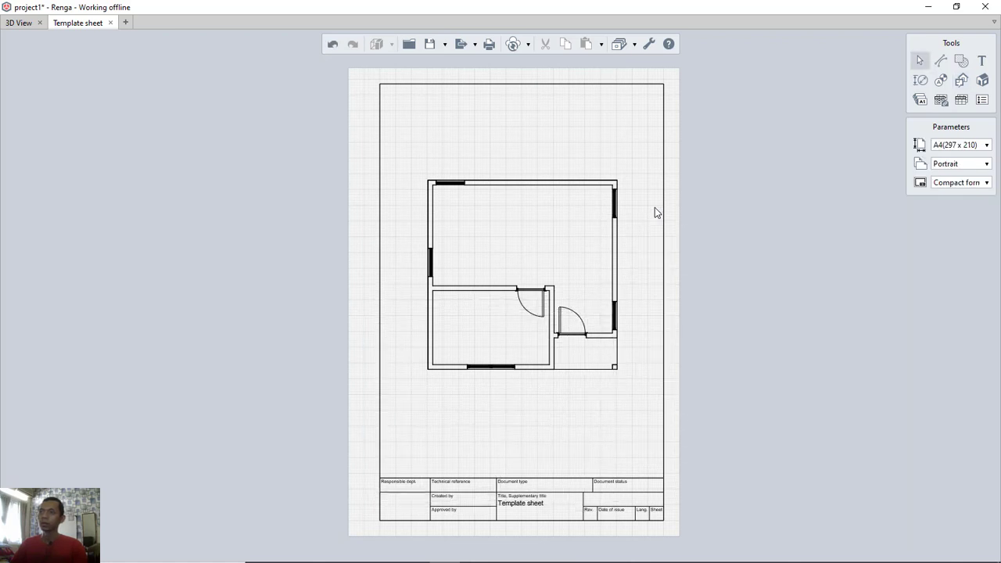
- Add a linear dimension for the full outer width of the plan, about 9 mm above the top wall
scroll(479, 227, "up", 2)
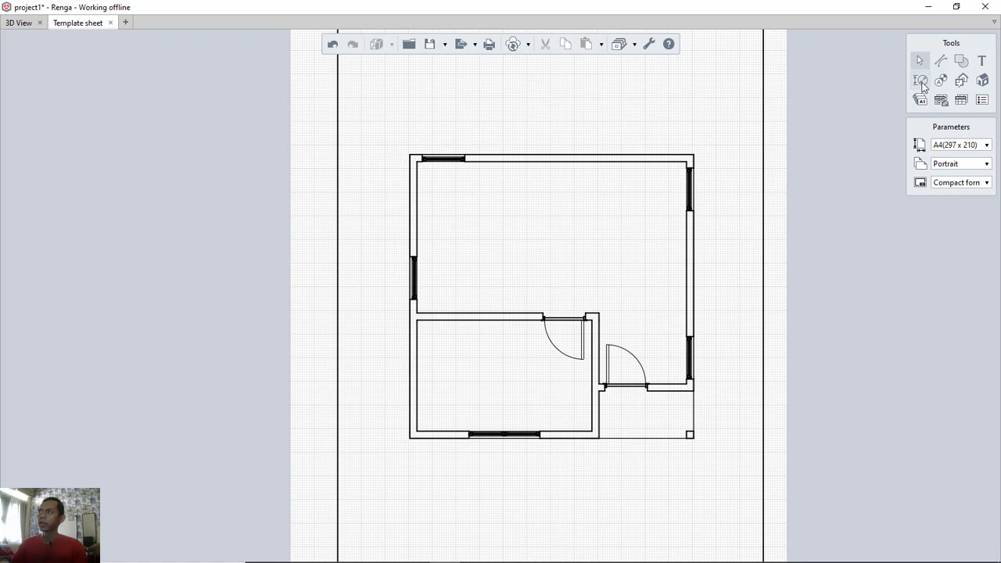
left_click(921, 85)
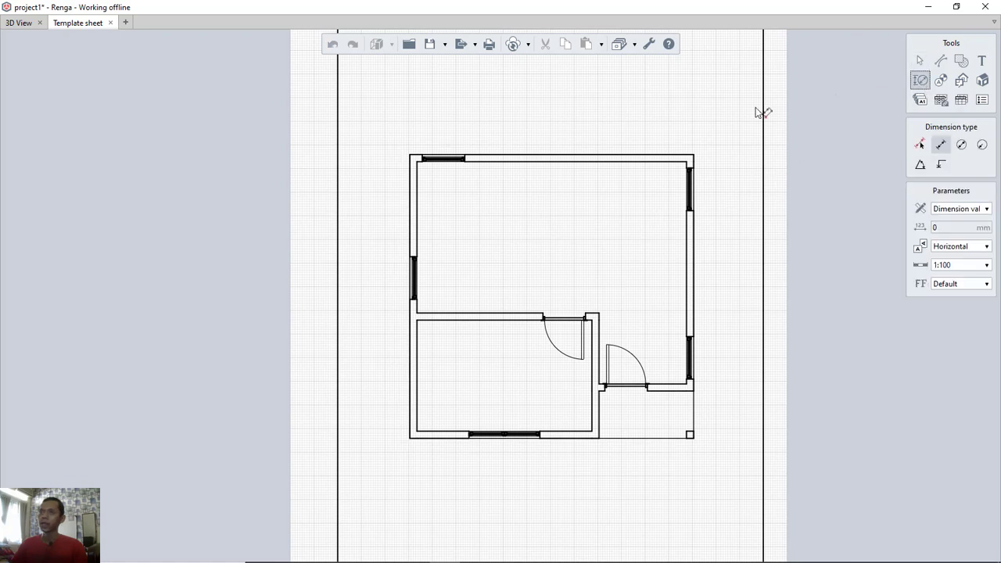
scroll(414, 149, "up", 3)
left_click(400, 181)
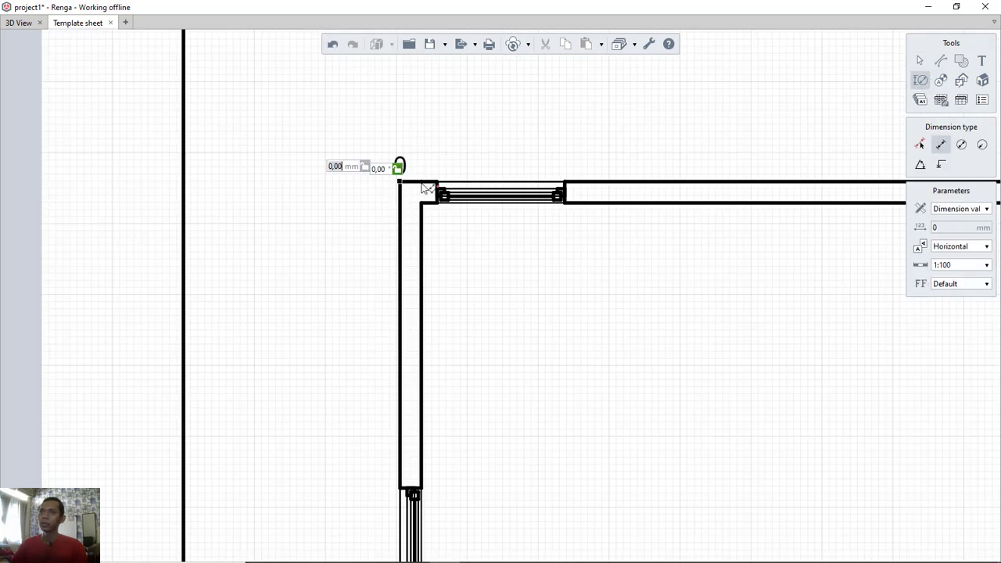
scroll(693, 188, "down", 4)
scroll(636, 208, "up", 3)
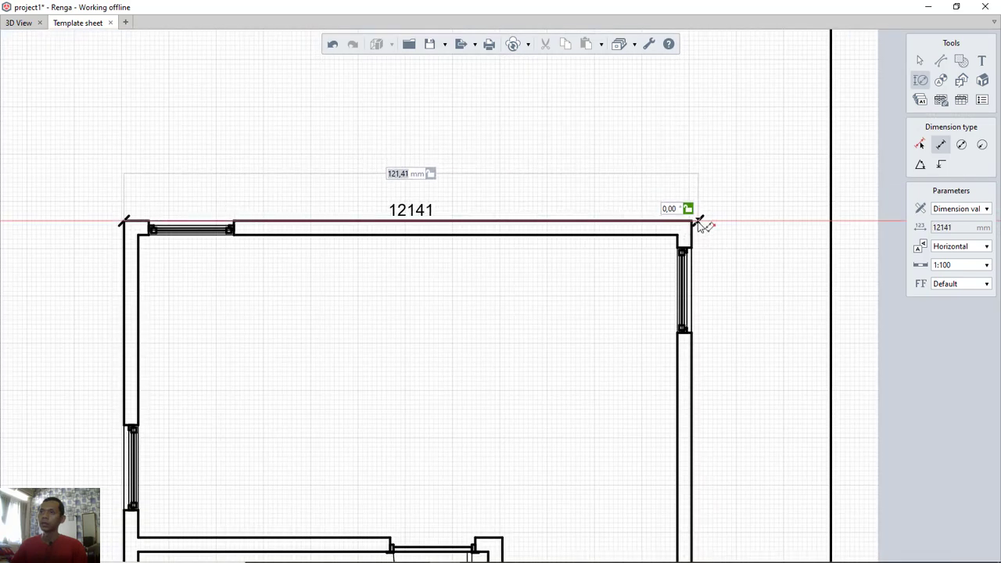
left_click(691, 222)
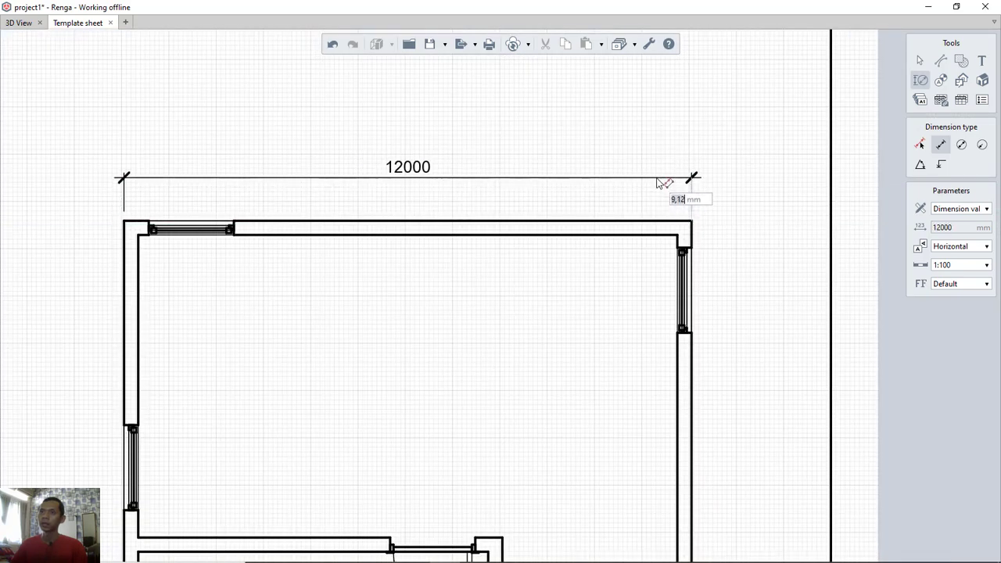
left_click(657, 180)
key("Escape")
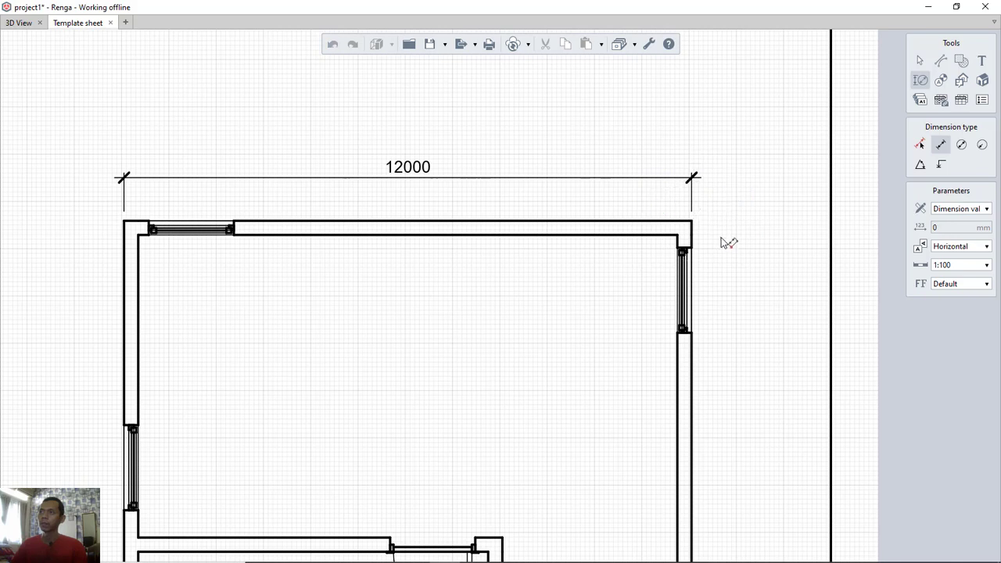
- Add chained vertical dimensions beside the plan's right side, from the top corner to the entrance wall and on to the porch column
middle_click_drag(725, 239, 693, 134)
left_click(666, 116)
scroll(688, 203, "down", 3)
scroll(672, 297, "up", 5)
left_click(567, 321)
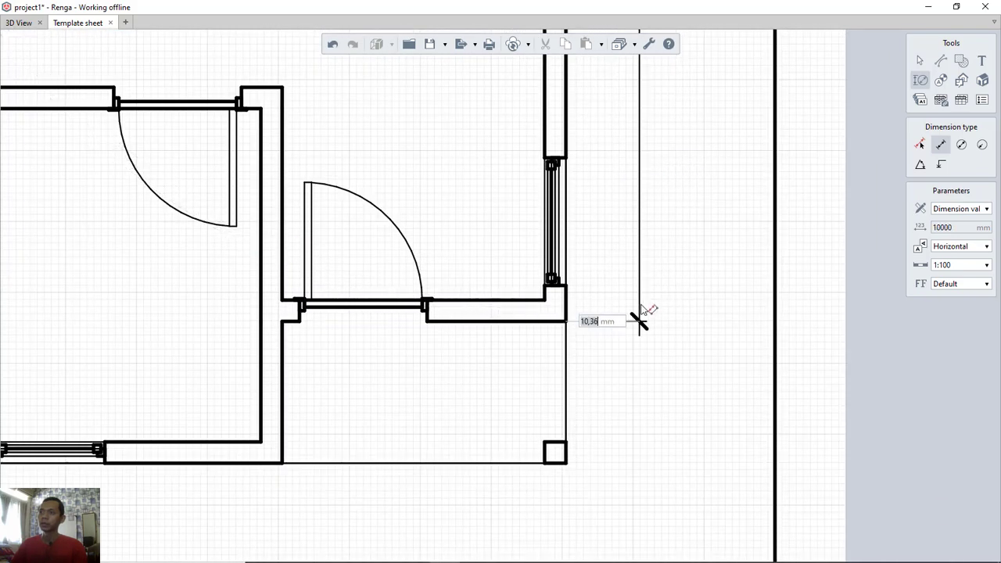
scroll(639, 320, "down", 2)
left_click(630, 307)
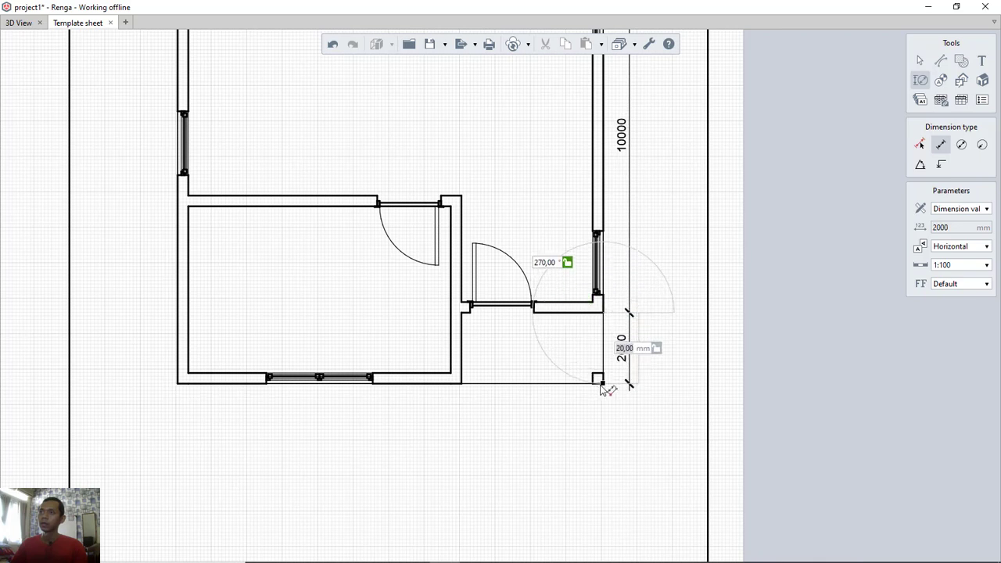
left_click(626, 383)
key("Escape")
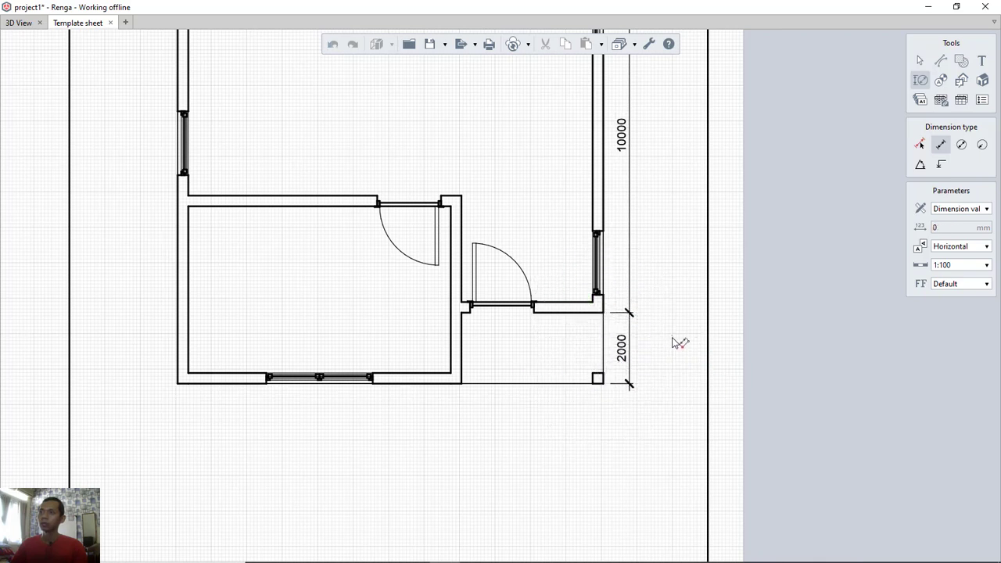
- Add an overall vertical dimension outside the chained ones, from the porch column's lower corner to the top wall
left_click(602, 383)
scroll(654, 286, "down", 4)
middle_click_drag(647, 204, 632, 253)
scroll(631, 197, "up", 4)
scroll(625, 242, "down", 3)
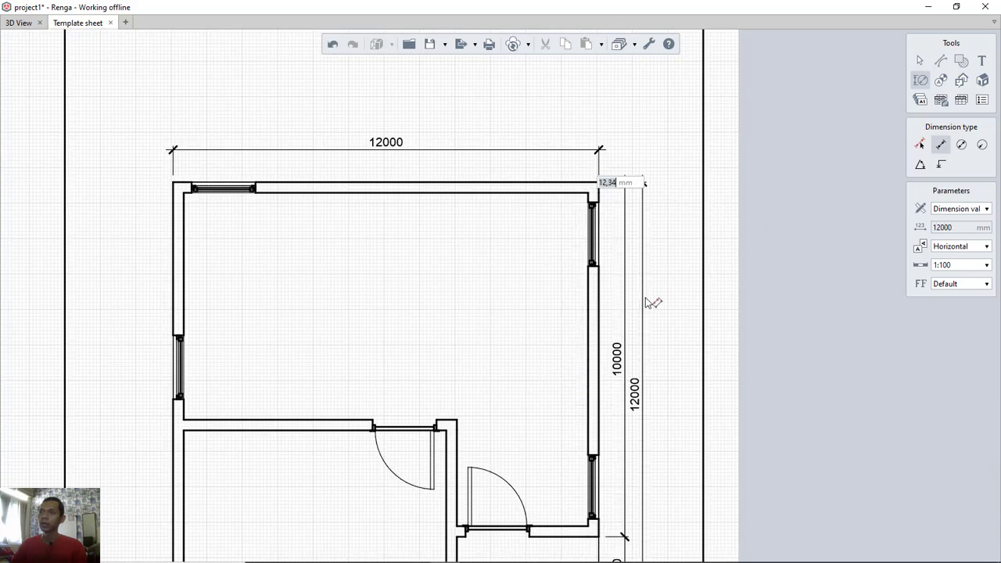
left_click(626, 230)
middle_click_drag(442, 372, 650, 241)
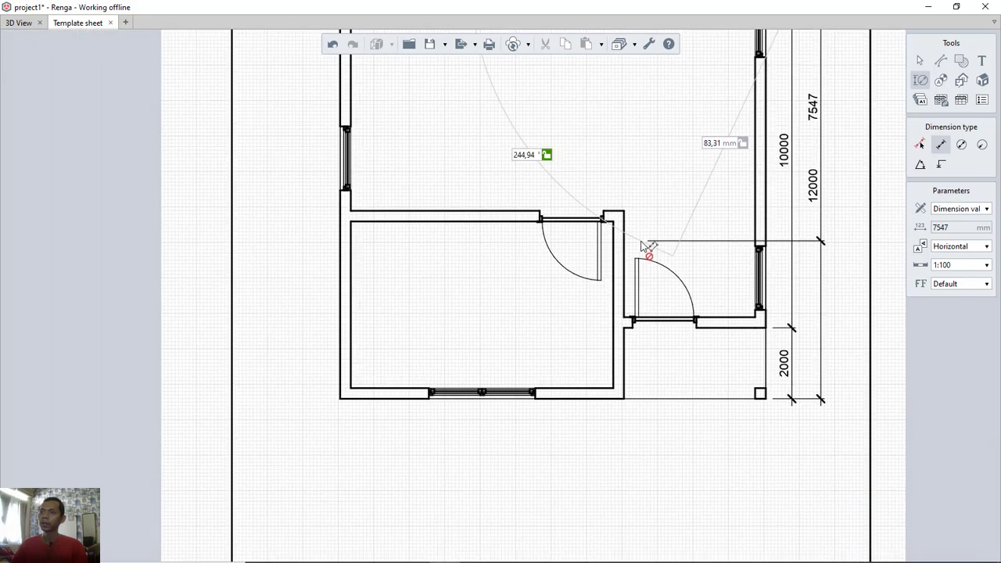
key("Escape")
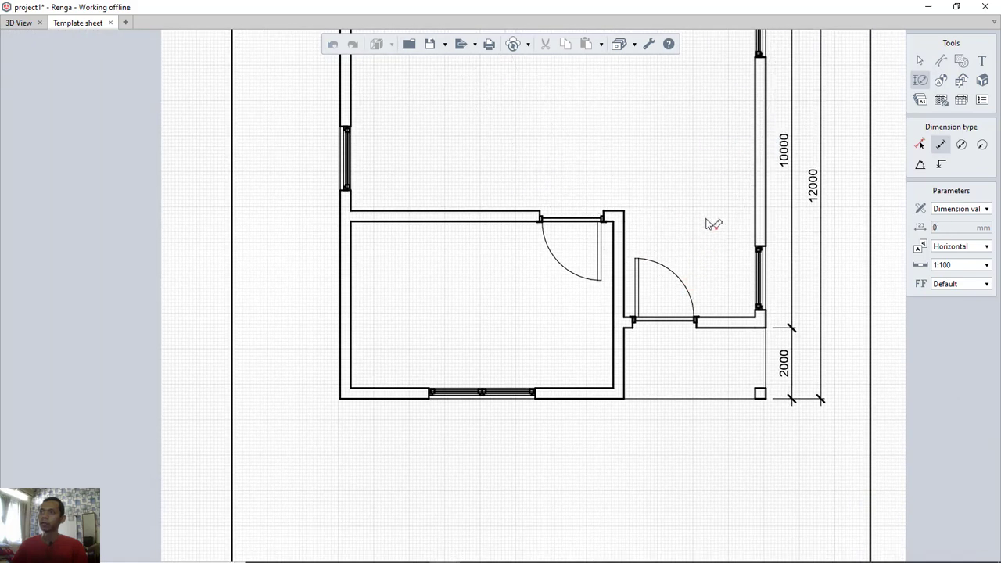
- Add chained horizontal dimensions below the plan, from the porch column to the room's outer corner and on to the outer left wall corner
left_click(759, 394)
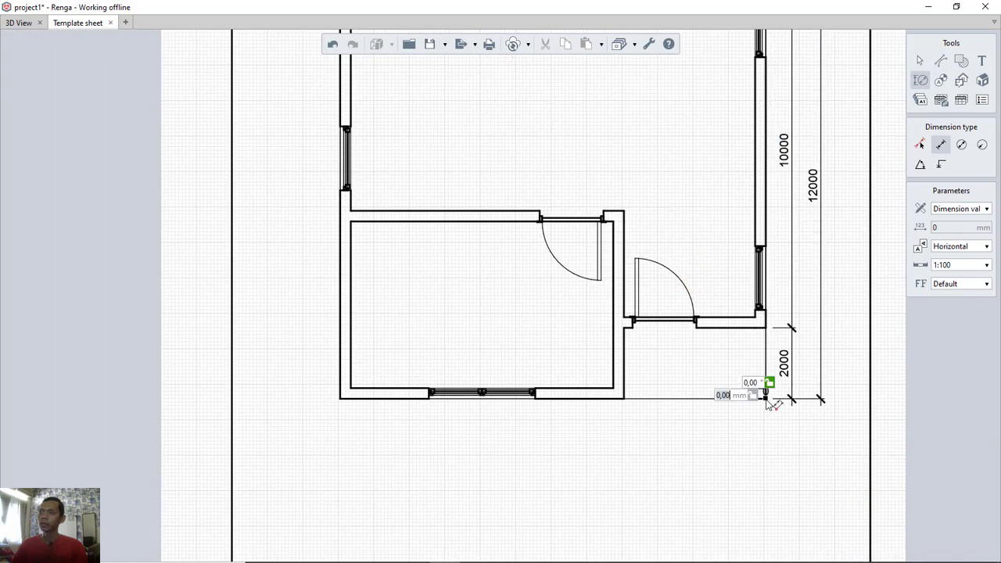
left_click(623, 398)
left_click(623, 429)
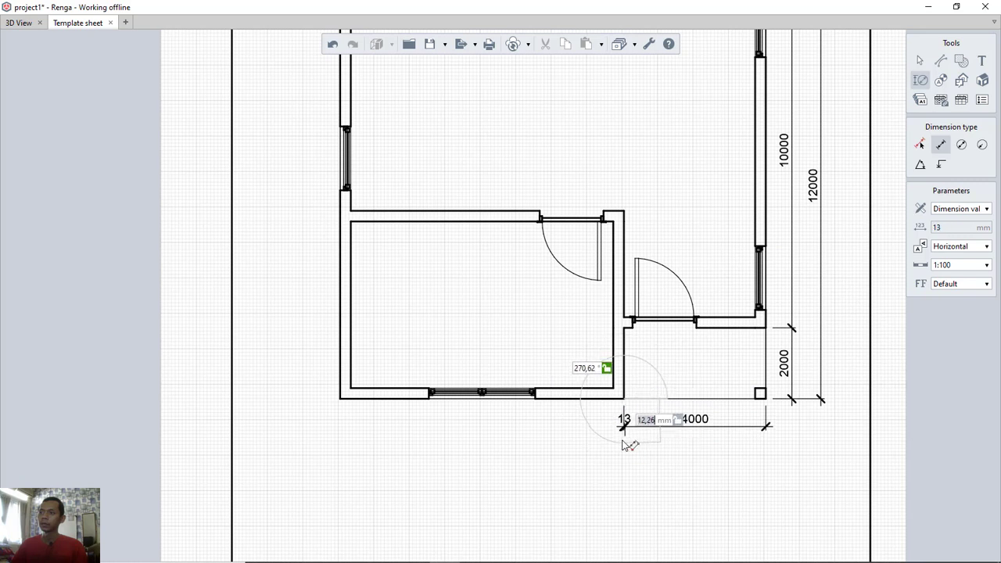
left_click(339, 400)
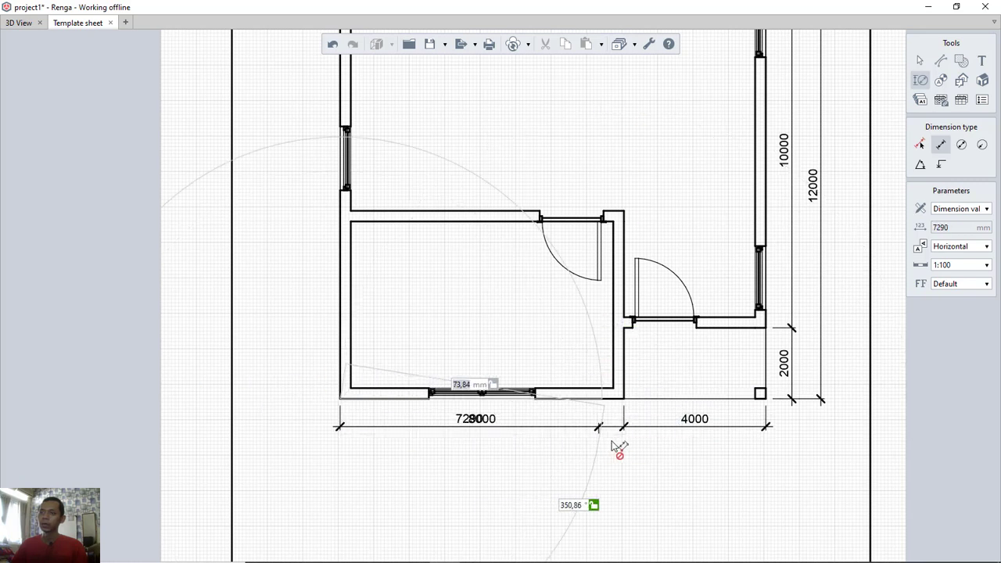
key("Escape")
- Add an overall horizontal dimension below the chained ones, from the plan's lower-left corner to the porch column's outer corner
left_click(339, 399)
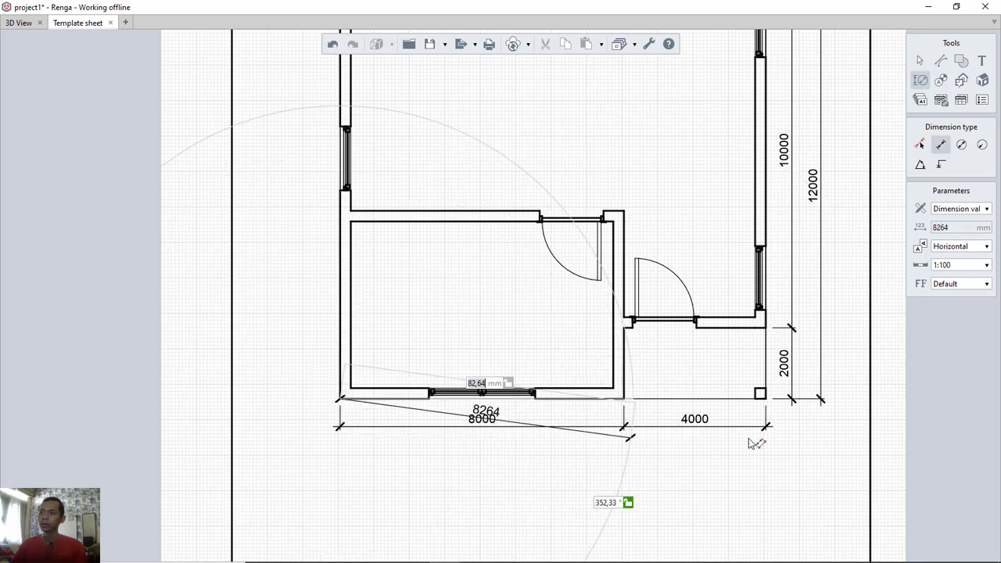
left_click(765, 397)
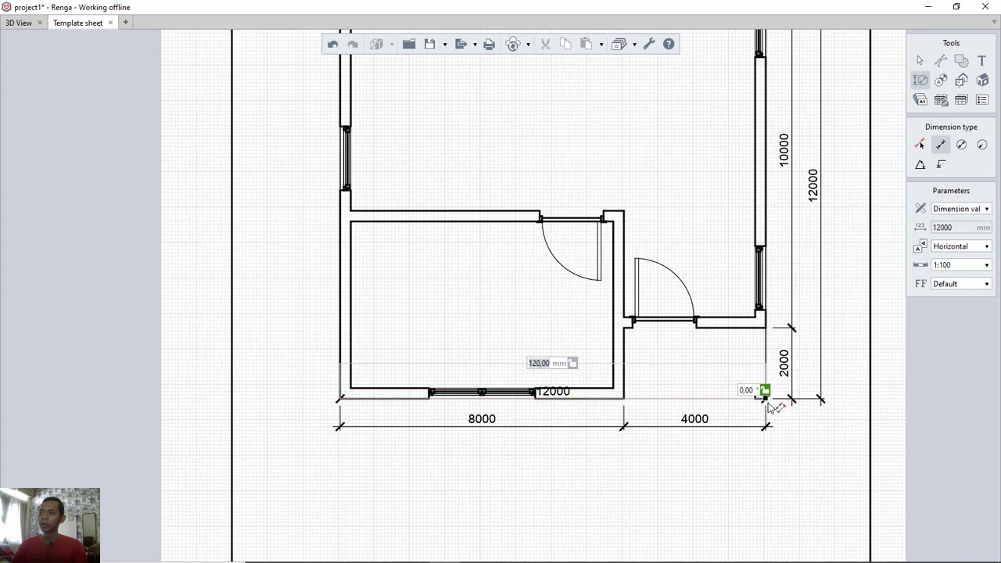
left_click(747, 454)
middle_click_drag(401, 319, 521, 316)
key("Escape")
- Add chained vertical dimensions beside the plan's left side, from the lower corner to the partition wall and on to the top corner
left_click(460, 394)
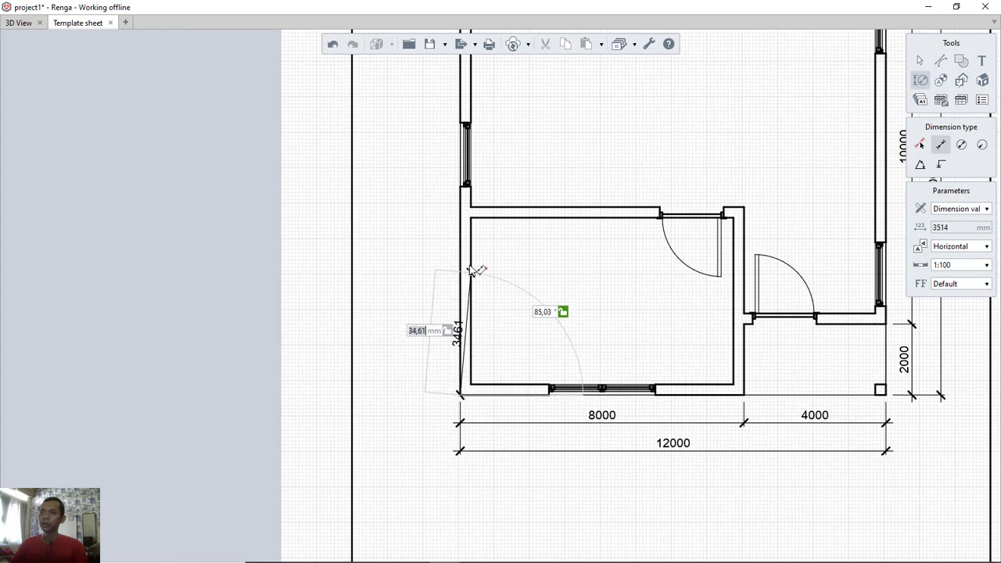
left_click(470, 220)
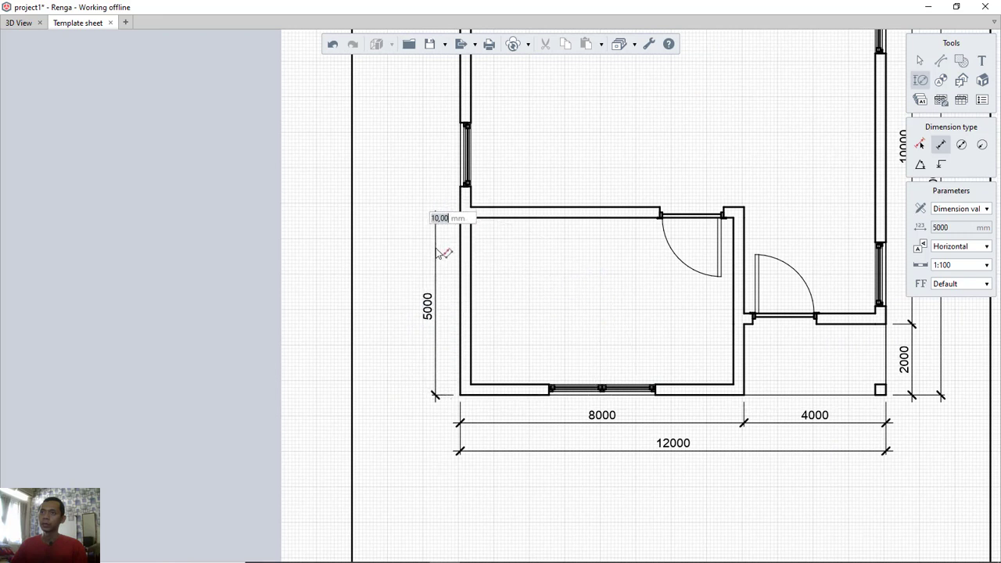
left_click(436, 248)
middle_click_drag(483, 188, 557, 321)
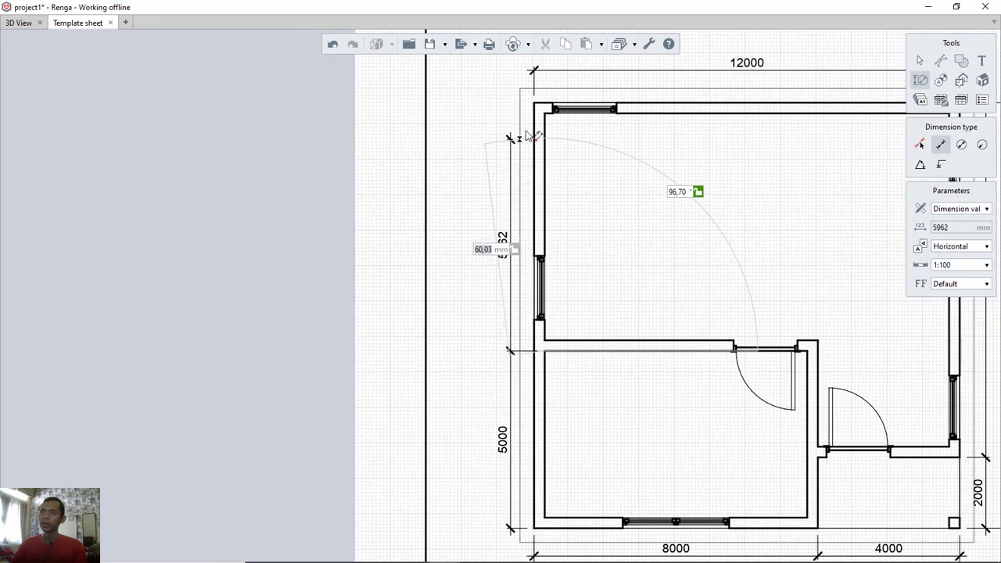
left_click(534, 102)
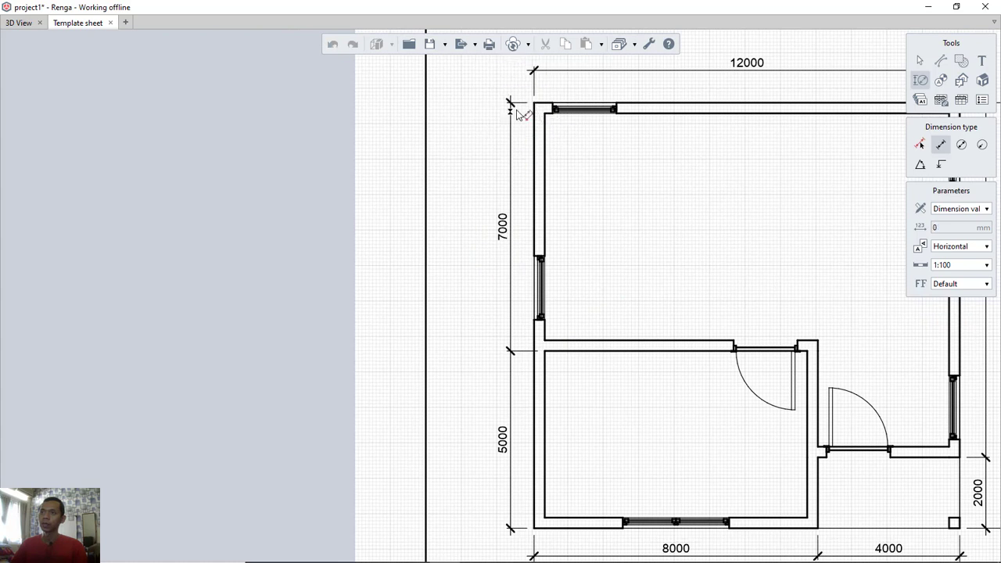
- Add an overall vertical dimension outside the left-side chain, spanning the lower and top corners of the left wall
left_click(534, 528)
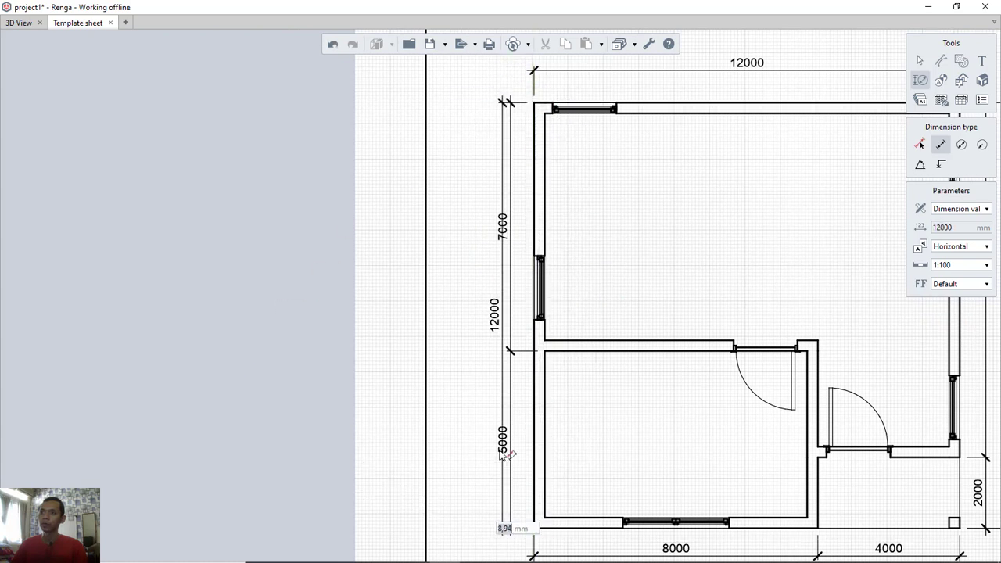
left_click(481, 440)
key("Escape")
scroll(631, 244, "down", 2)
middle_click_drag(714, 227, 650, 200)
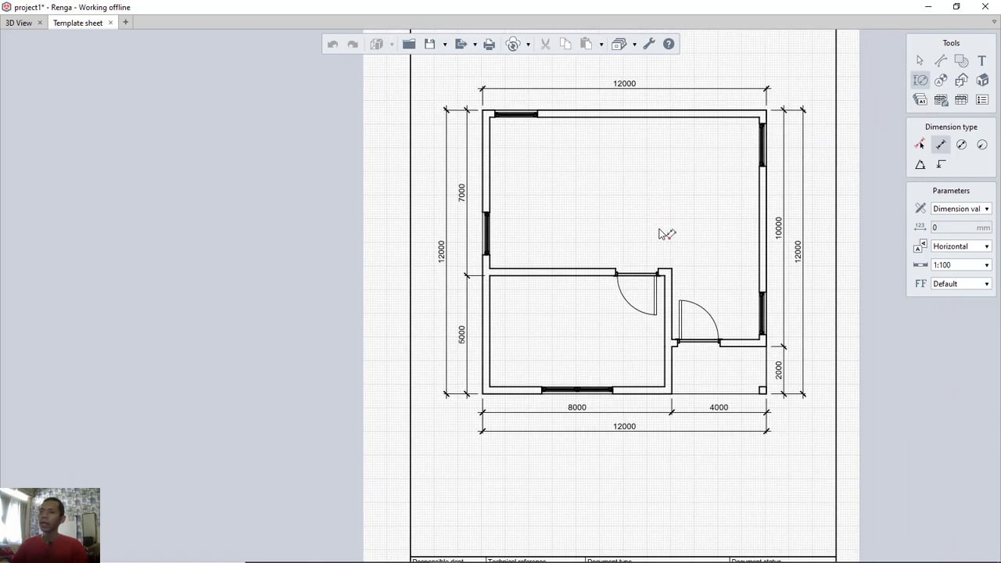
middle_click_drag(675, 151, 647, 178)
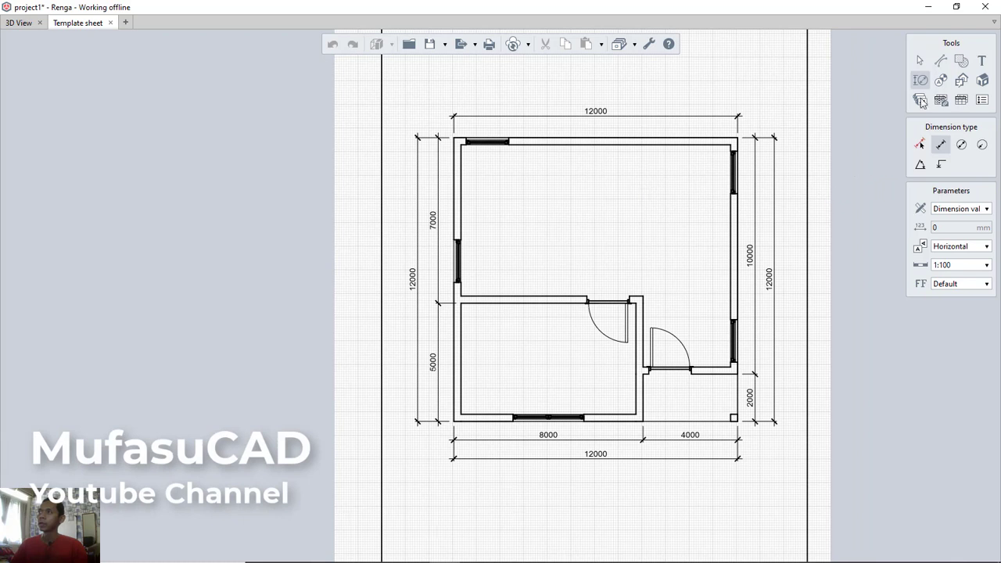
- Start a hatch with straight-line construction and set its pattern to Diagonal
left_click(961, 66)
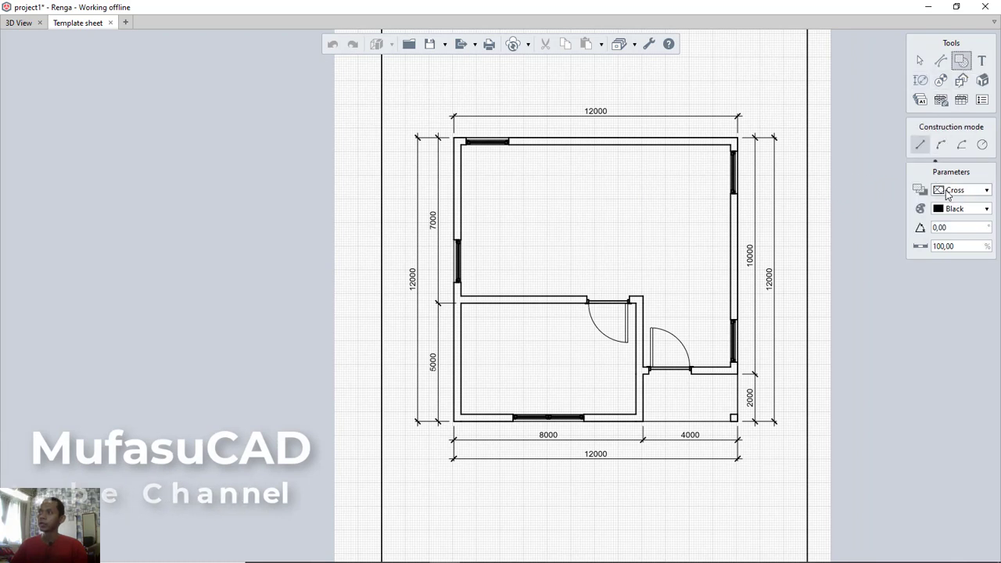
left_click(955, 191)
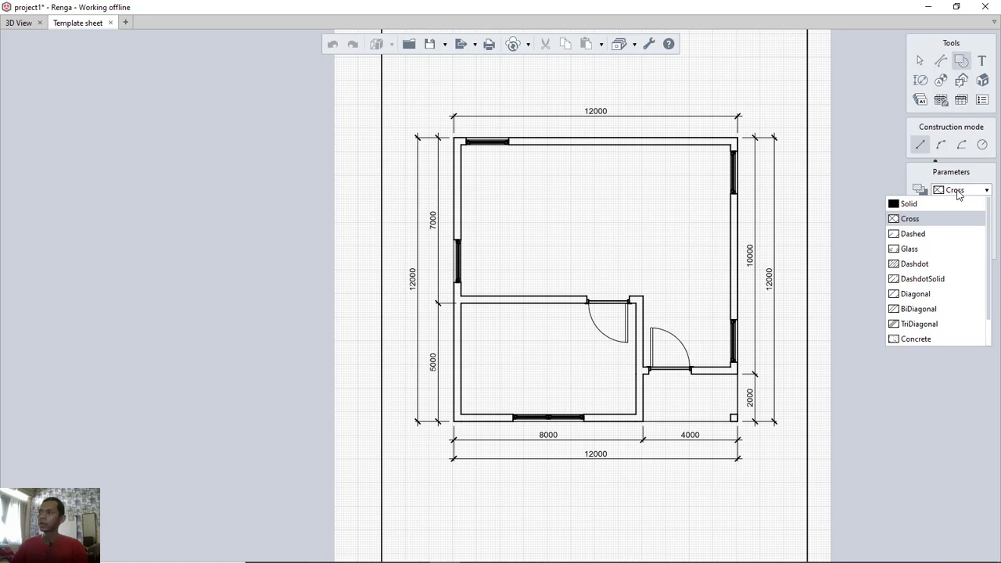
left_click(916, 294)
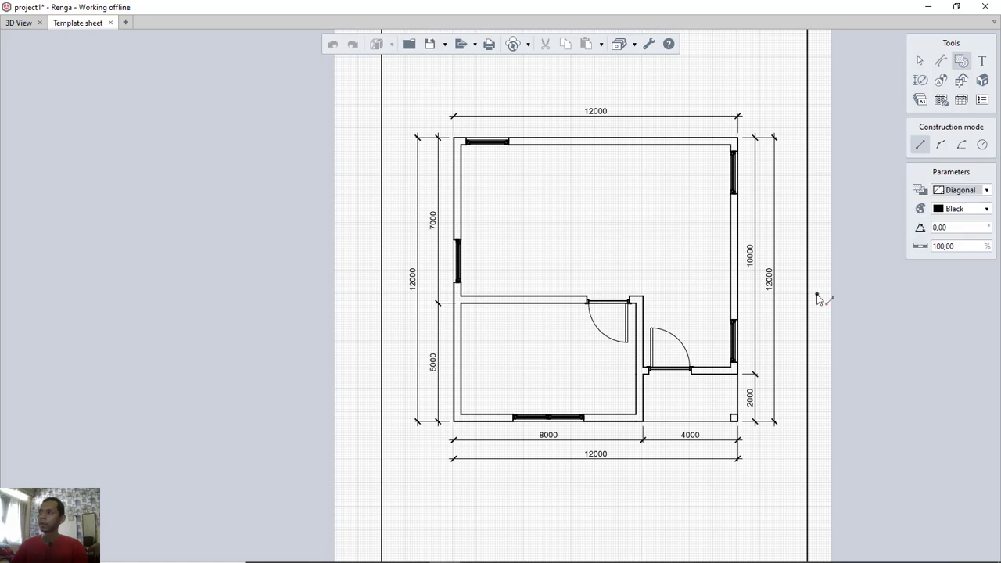
- Hatch the top wall from its window around the top-right corner to the upper window in the right wall
scroll(734, 139, "up", 5)
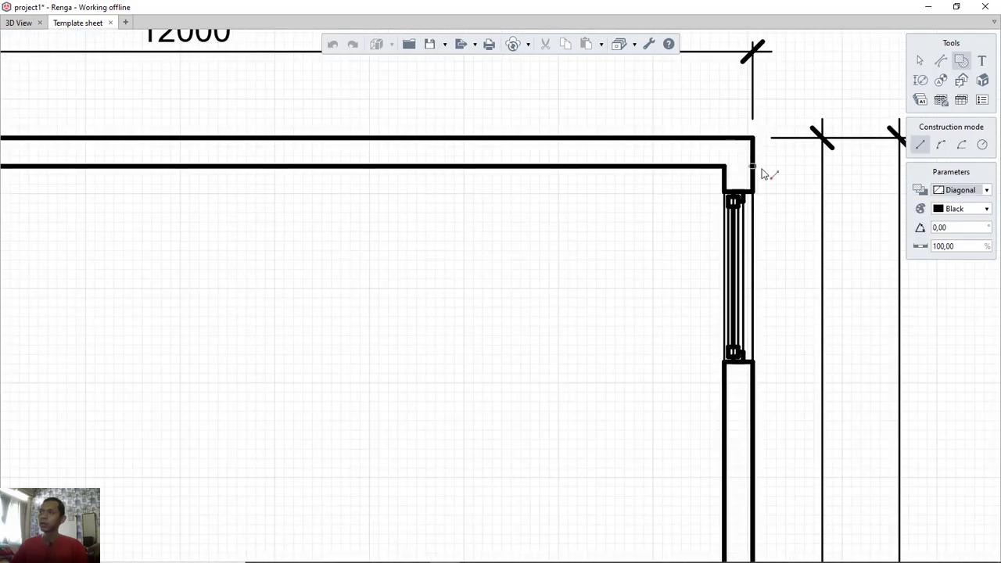
left_click(753, 192)
left_click(753, 138)
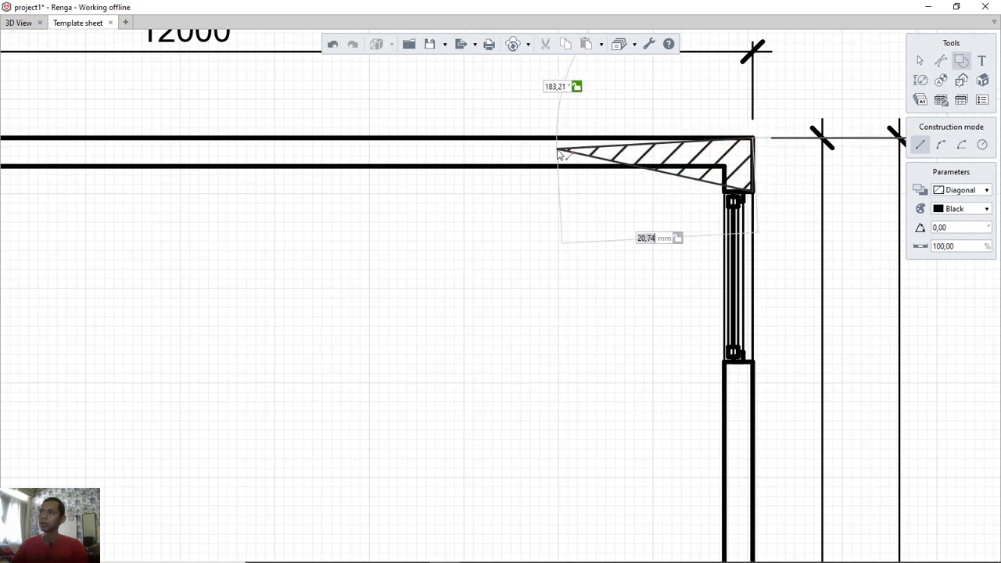
scroll(558, 149, "down", 3)
middle_click_drag(201, 147, 426, 164)
scroll(426, 163, "up", 3)
left_click(419, 154)
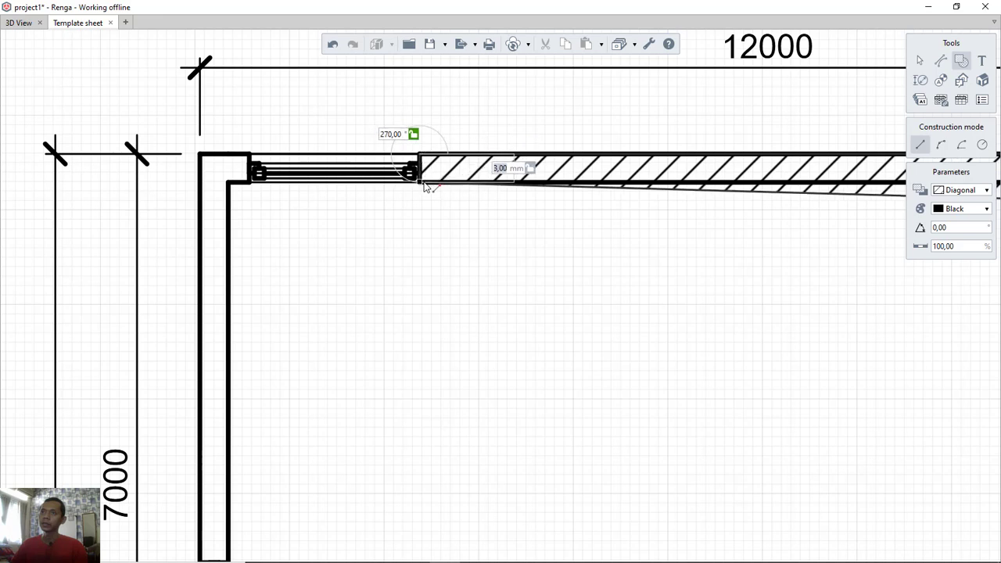
left_click(424, 184)
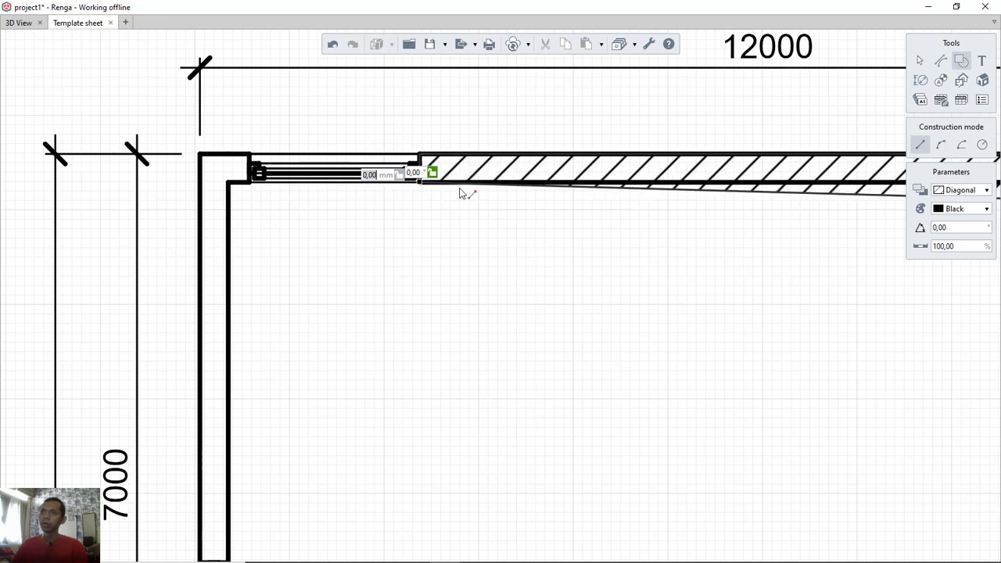
scroll(511, 186, "down", 3)
middle_click_drag(907, 209, 733, 210)
scroll(733, 210, "up", 2)
scroll(738, 199, "up", 1)
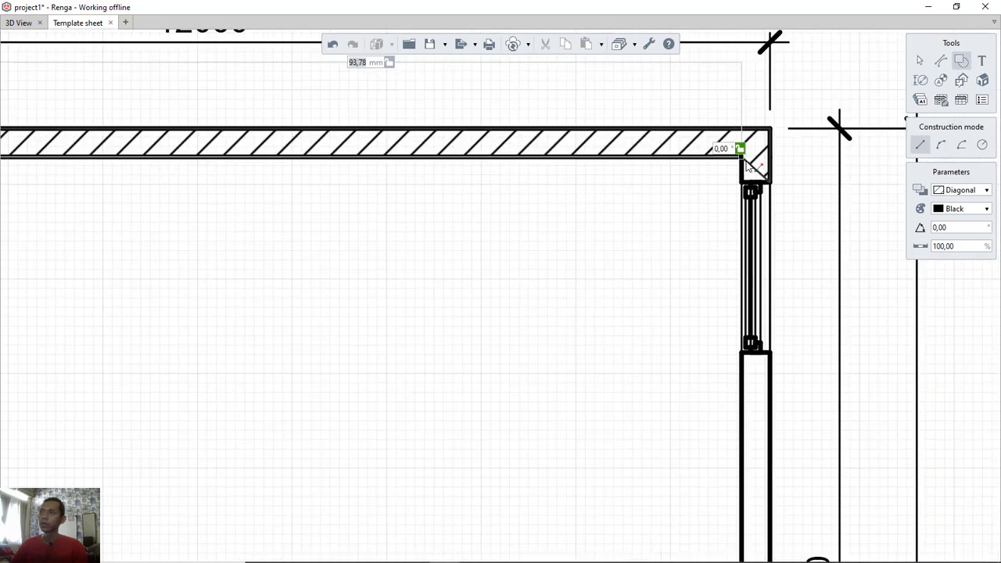
left_click(747, 187)
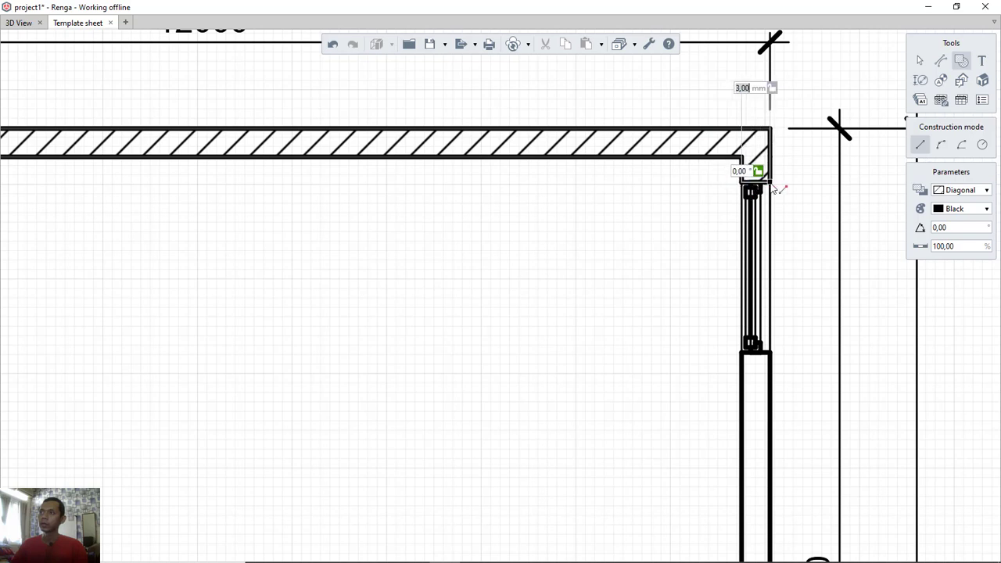
left_click(769, 184)
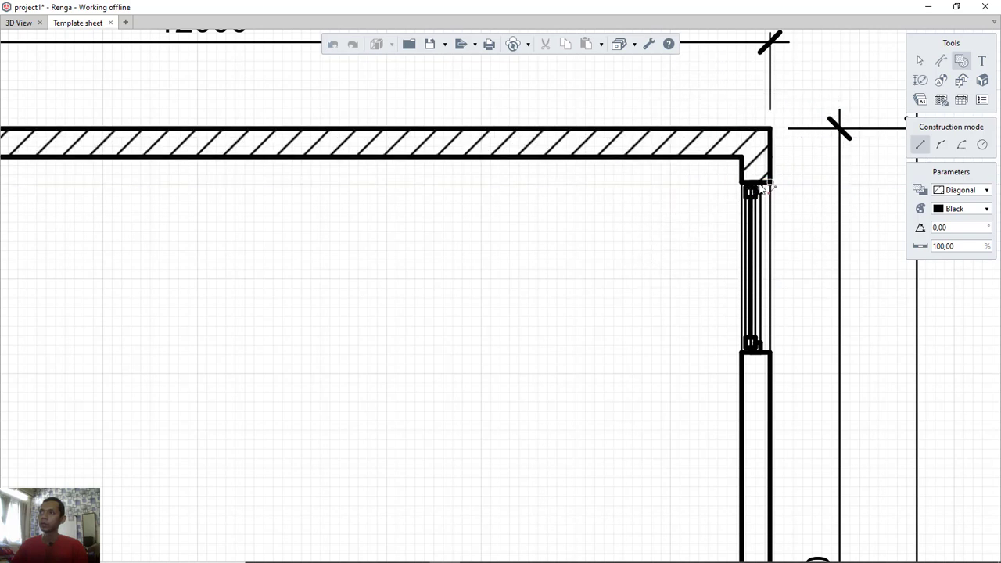
- Hatch the right wall section between its upper and lower windows with the Diagonal pattern
scroll(711, 178, "down", 3)
middle_click_drag(756, 311, 660, 193)
scroll(660, 195, "up", 1)
left_click(633, 139)
left_click(632, 516)
left_click(612, 516)
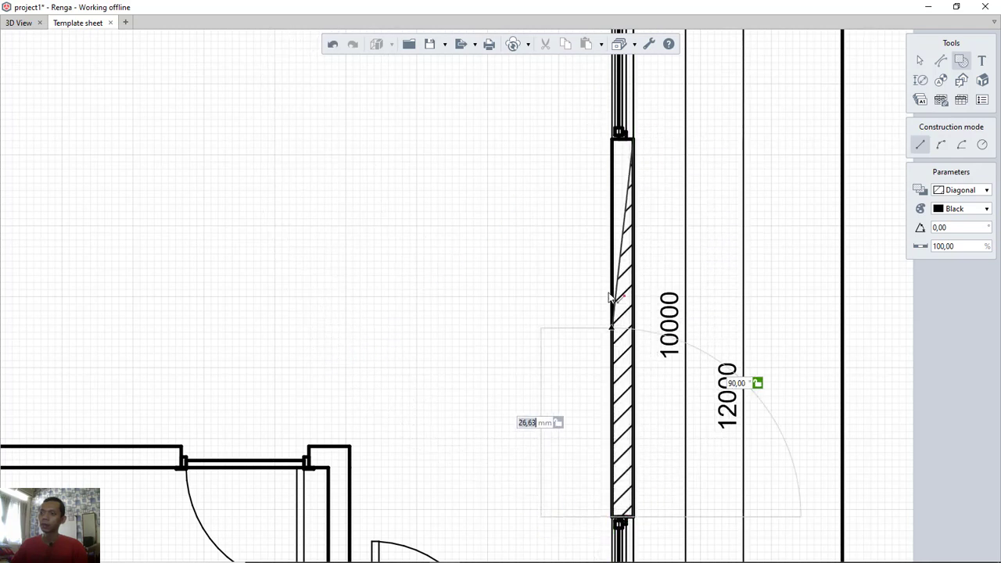
left_click(612, 139)
left_click(632, 137)
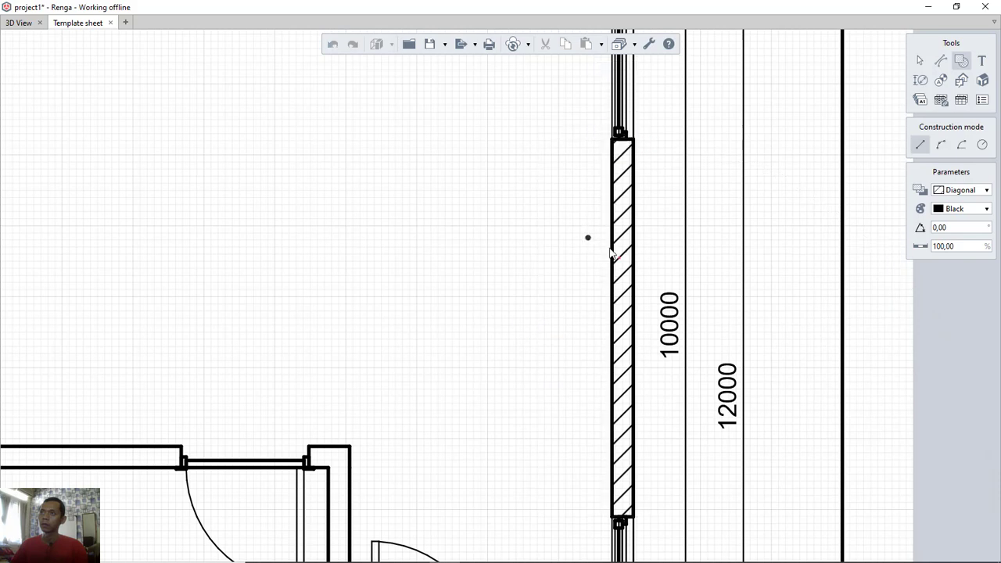
- Hatch the L-shaped wall section from the entrance door's right jamb around the corner to the right wall's lower window
scroll(615, 246, "down", 3)
middle_click_drag(641, 314, 635, 169)
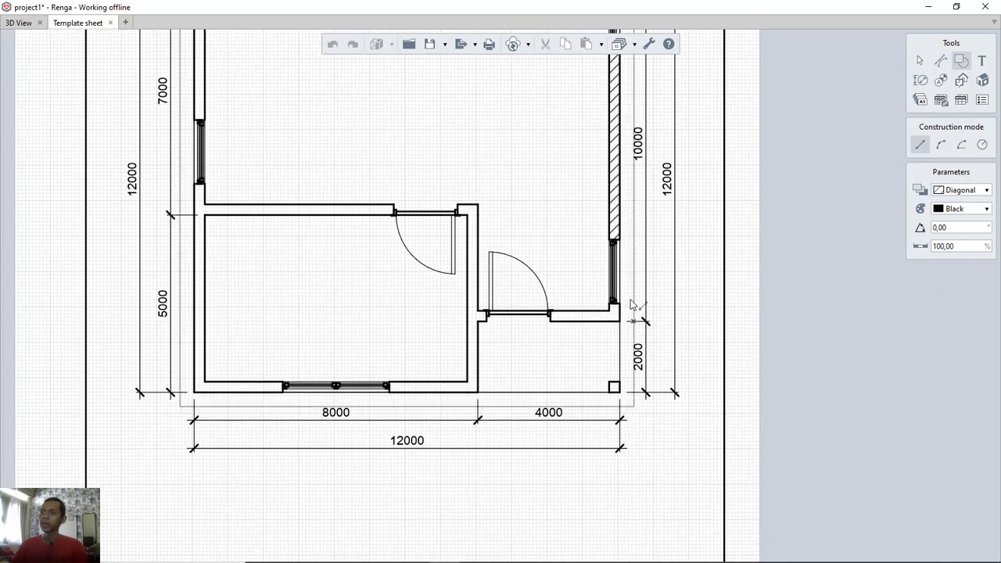
scroll(633, 304, "up", 4)
left_click(617, 362)
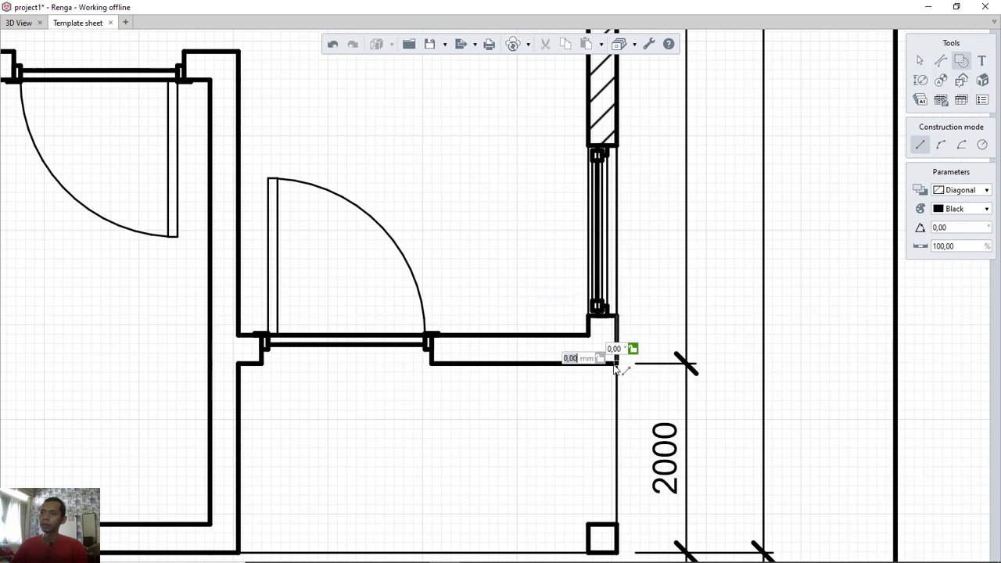
left_click(430, 363)
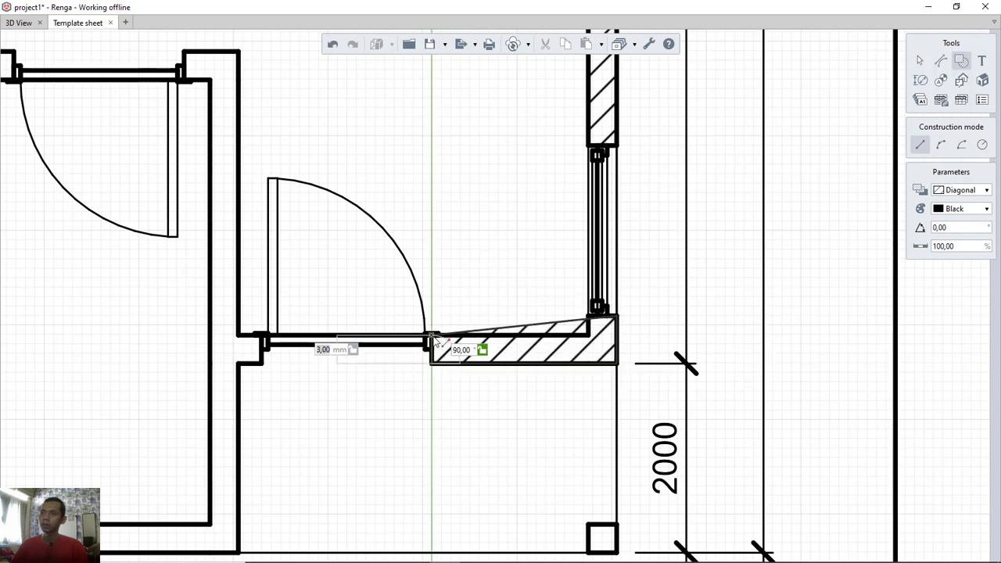
left_click(431, 337)
left_click(586, 336)
left_click(588, 315)
double_click(616, 316)
- Hatch the room's right-hand wall with the Diagonal pattern, including the bottom wall up to its window and the stubs at both doors
scroll(520, 322, "down", 2)
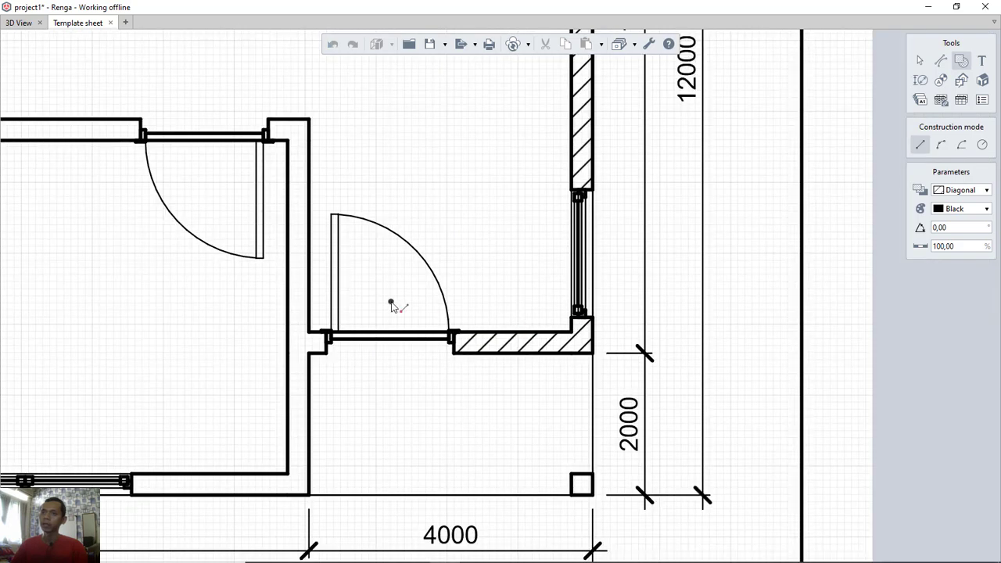
middle_click_drag(378, 312, 626, 294)
scroll(395, 498, "up", 1)
left_click(378, 475)
left_click(378, 455)
left_click(582, 441)
middle_click_drag(613, 128, 565, 320)
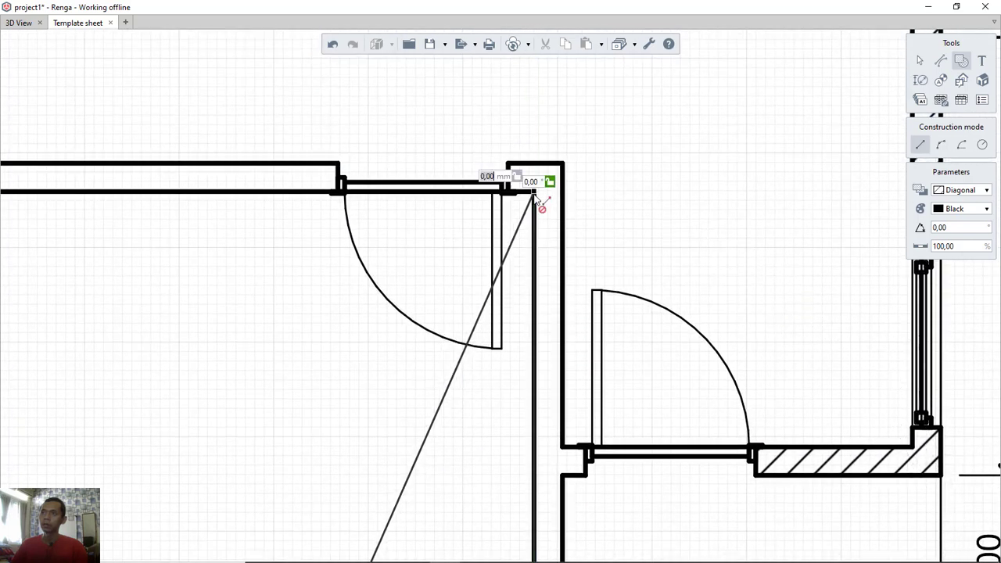
left_click(561, 162)
middle_click_drag(551, 375, 551, 255)
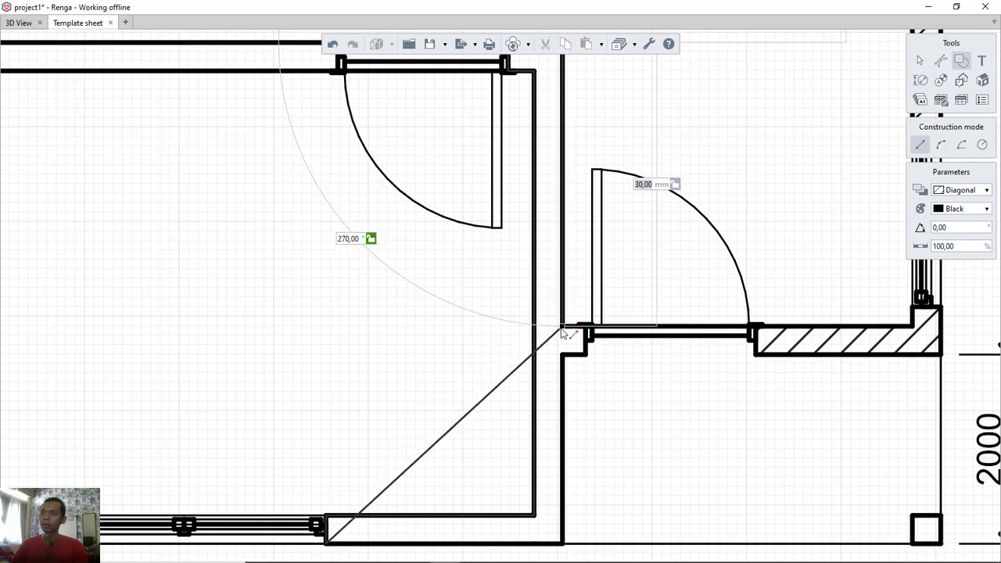
left_click(585, 355)
left_click(562, 355)
middle_click_drag(574, 531, 591, 440)
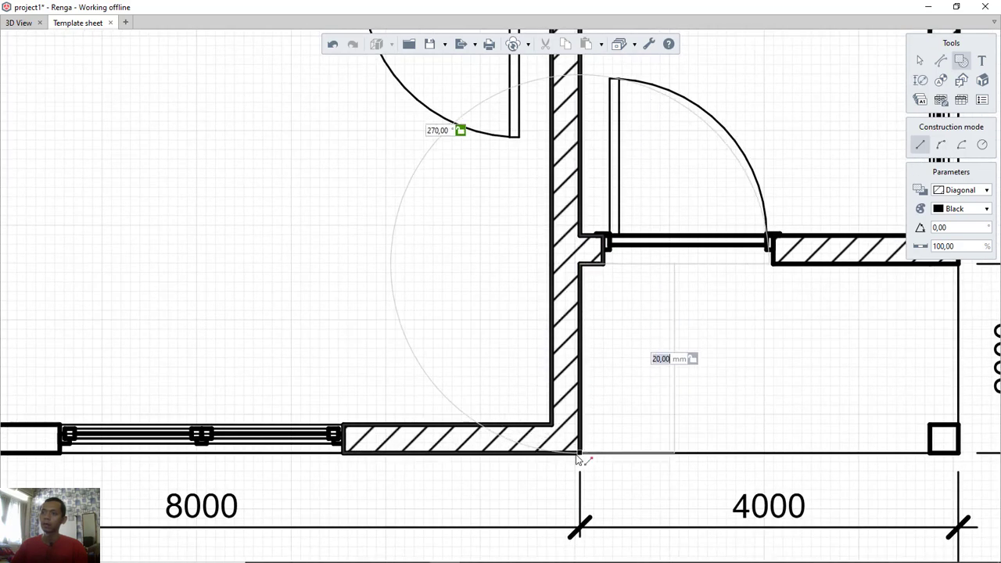
left_click(578, 454)
left_click(349, 458)
- Hatch the lower room's left wall with the Diagonal pattern, including the bottom wall up to its window, the partition up to the door, and the stub below the left window
scroll(489, 283, "down", 3)
middle_click_drag(391, 285, 546, 302)
scroll(411, 403, "up", 3)
left_click(445, 363)
left_click(447, 335)
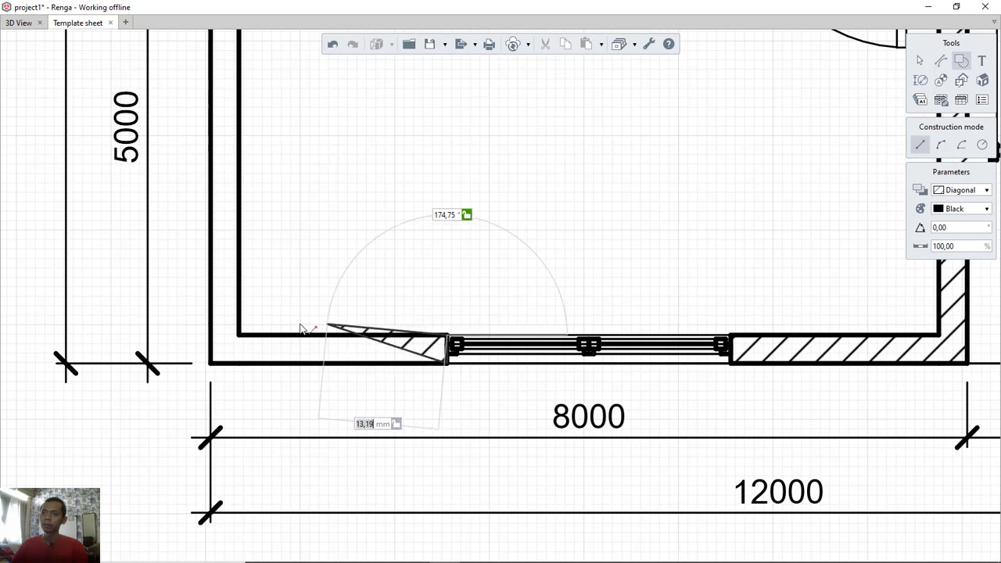
left_click(239, 334)
middle_click_drag(322, 102, 370, 349)
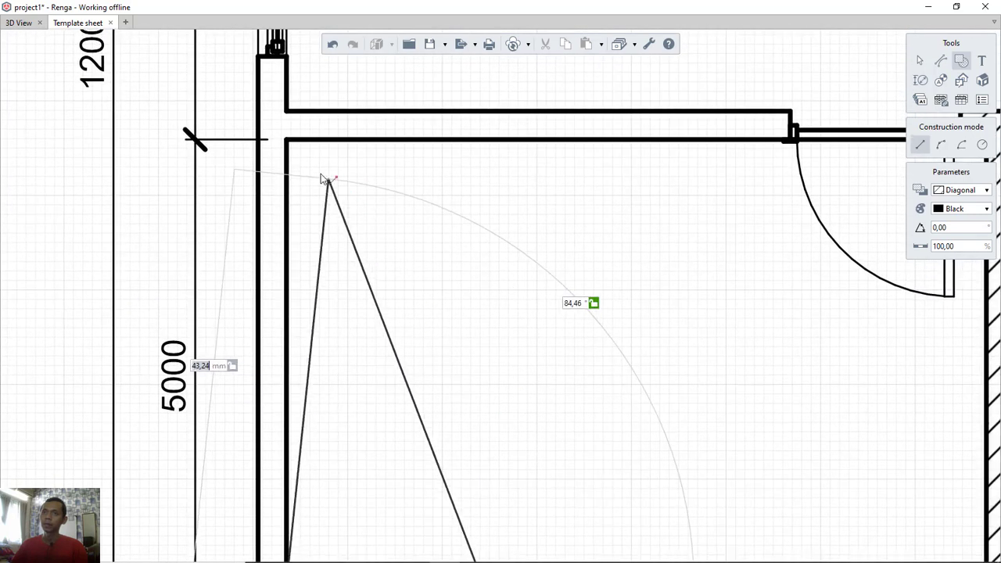
left_click(287, 140)
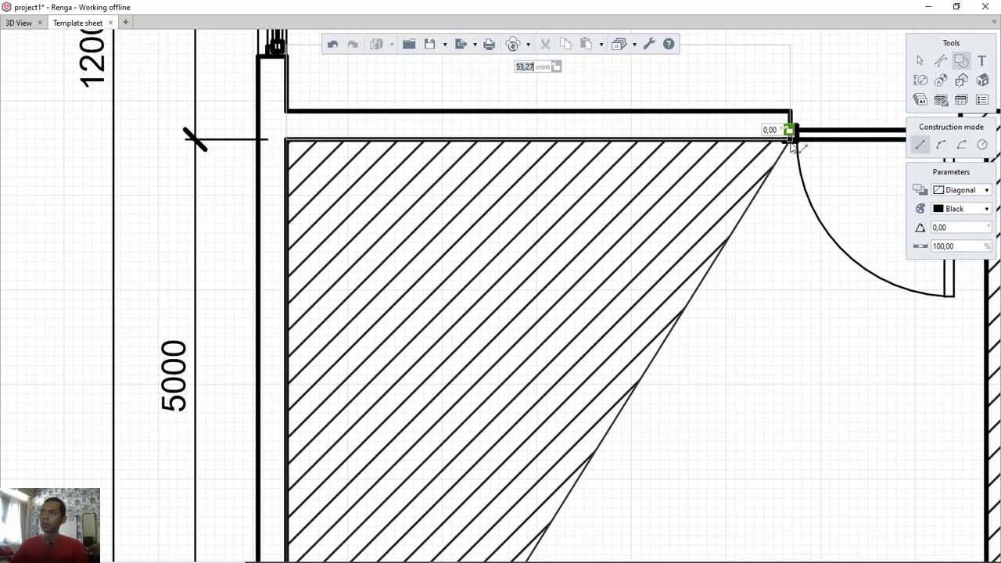
left_click(790, 141)
left_click(792, 115)
left_click(286, 113)
left_click(287, 58)
left_click(259, 57)
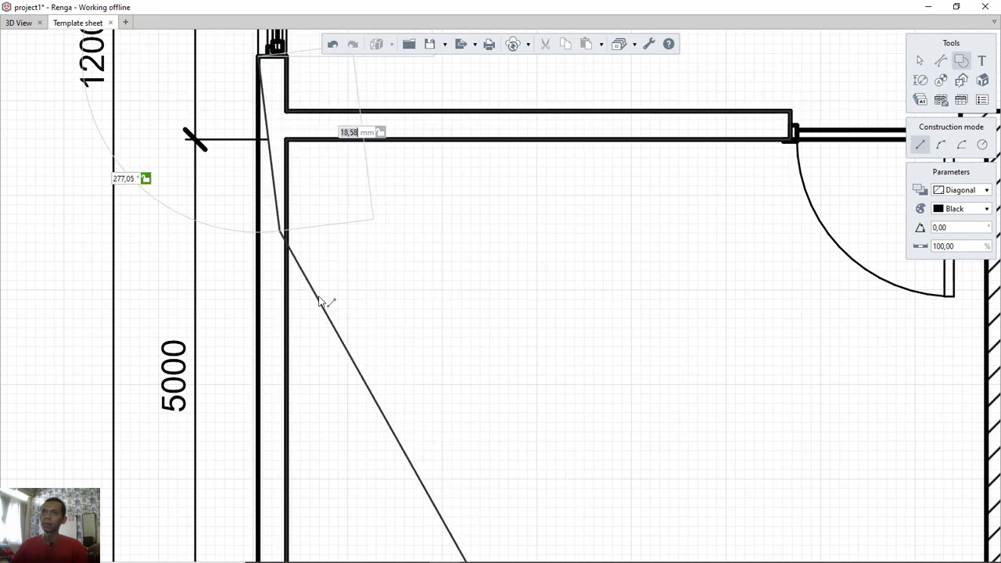
middle_click_drag(319, 301, 414, 105)
left_click(358, 397)
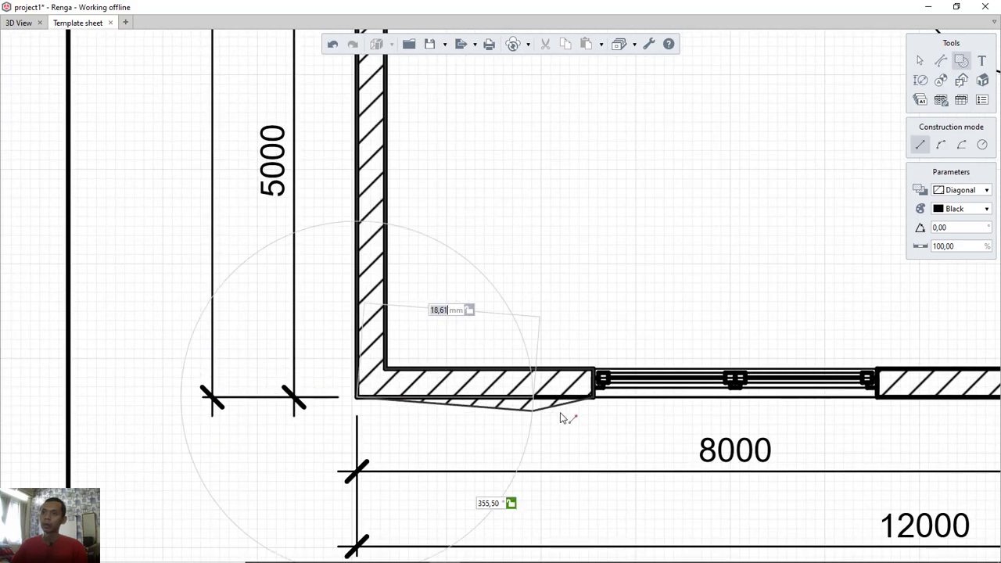
left_click(593, 397)
- Hatch the top-left wall corner between the top wall's window and the left wall's window with the Diagonal pattern
scroll(661, 305, "down", 6)
middle_click_drag(695, 255, 663, 318)
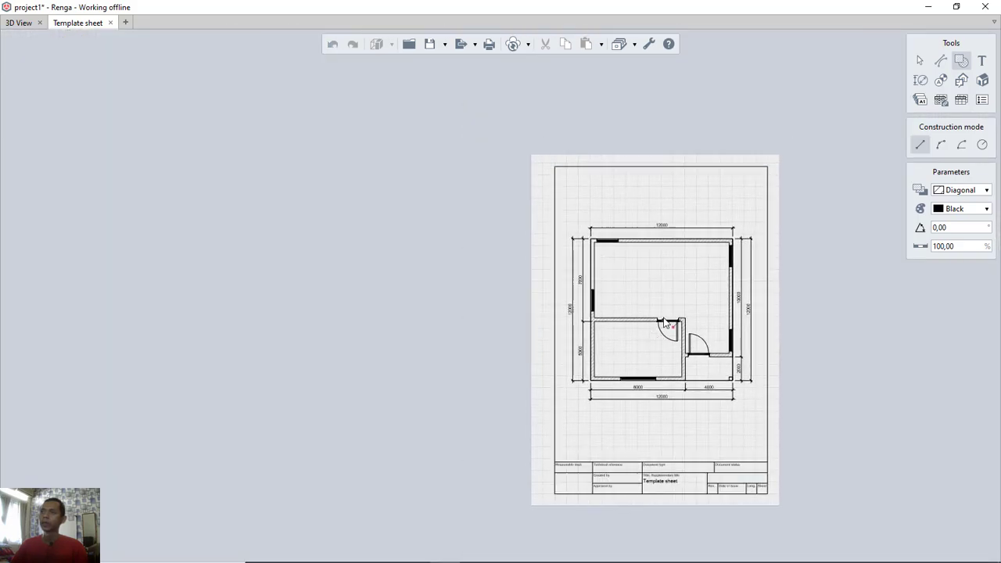
scroll(603, 252, "up", 8)
left_click(556, 203)
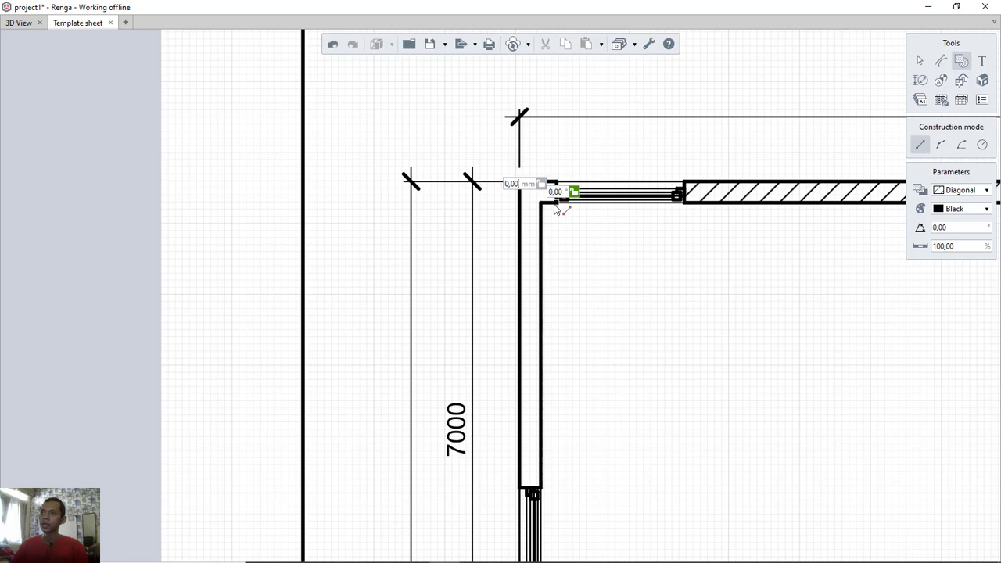
left_click(540, 202)
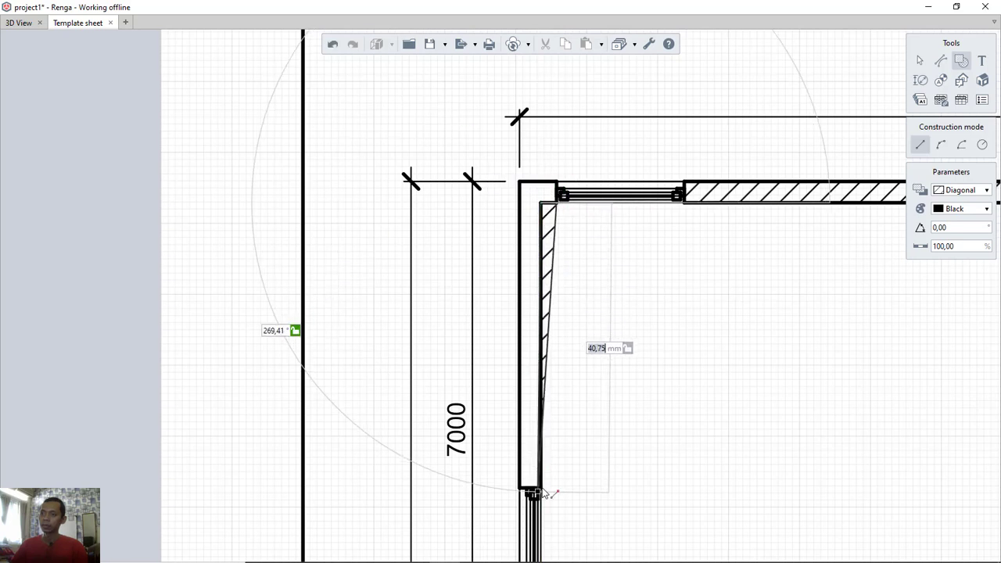
scroll(545, 497, "up", 5)
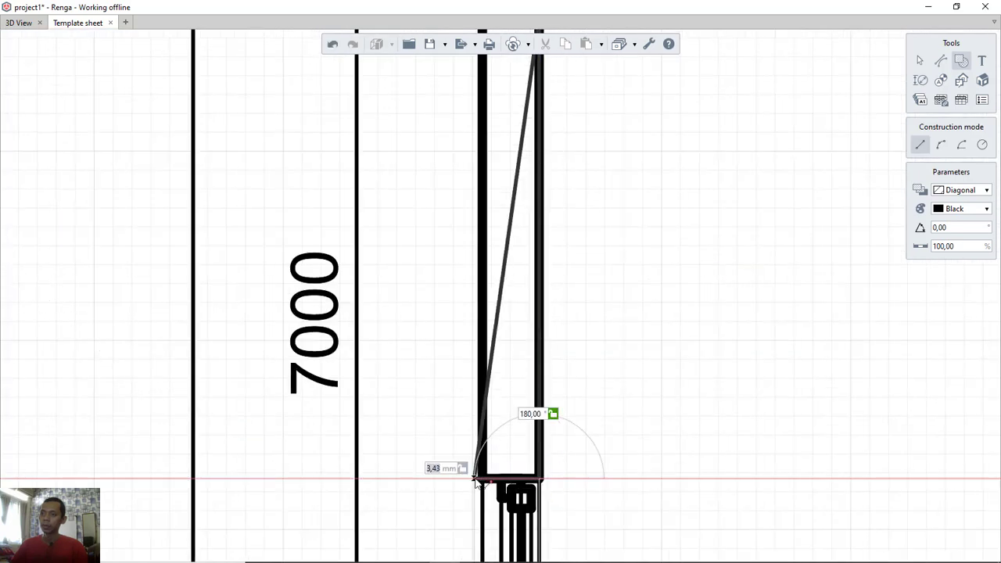
scroll(494, 467, "down", 5)
scroll(530, 307, "up", 6)
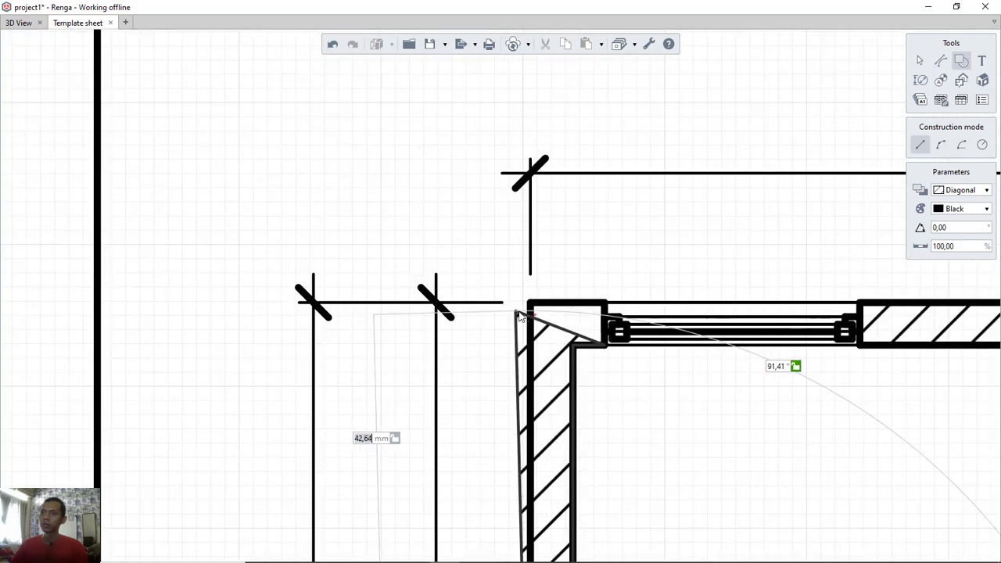
left_click(529, 303)
left_click(606, 303)
scroll(608, 282, "down", 8)
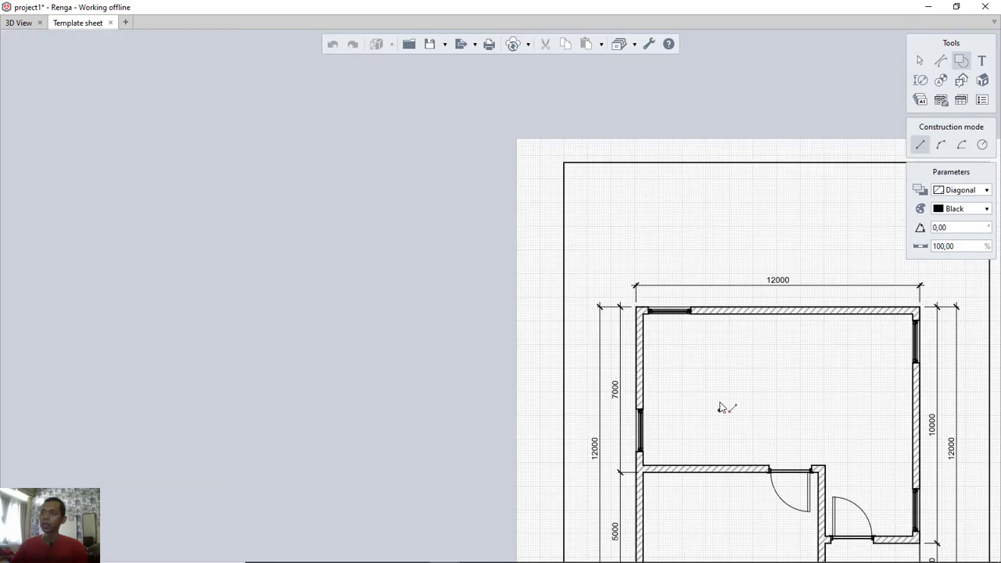
scroll(693, 328, "up", 3)
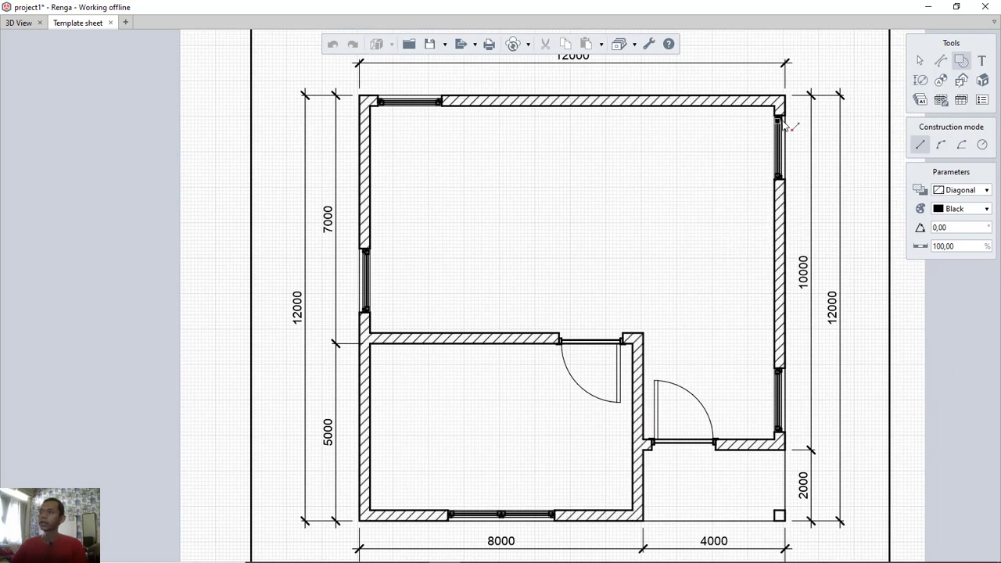
key("Escape")
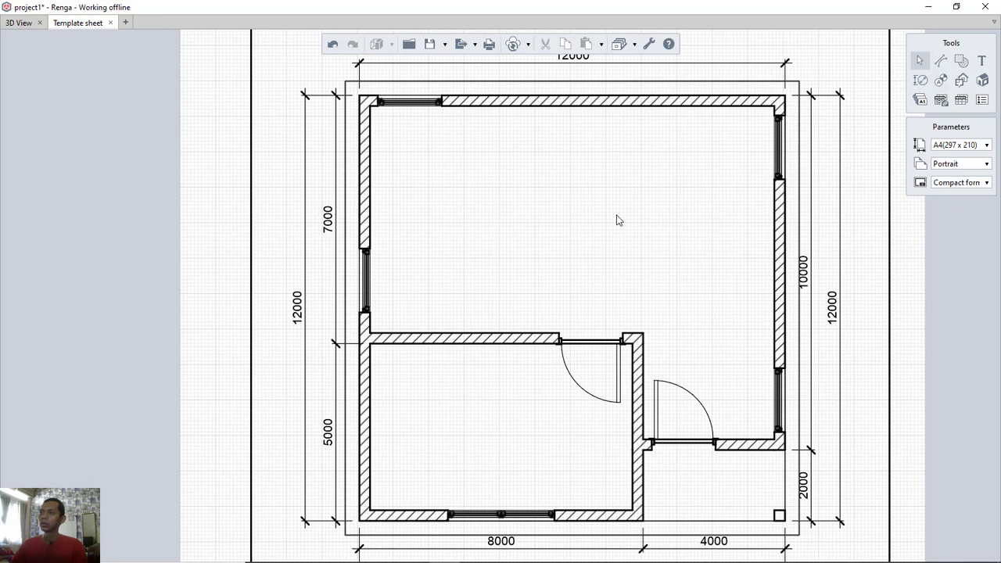
- Add a bold text label reading "ROOM 1" inside the large upper room
scroll(616, 219, "down", 3)
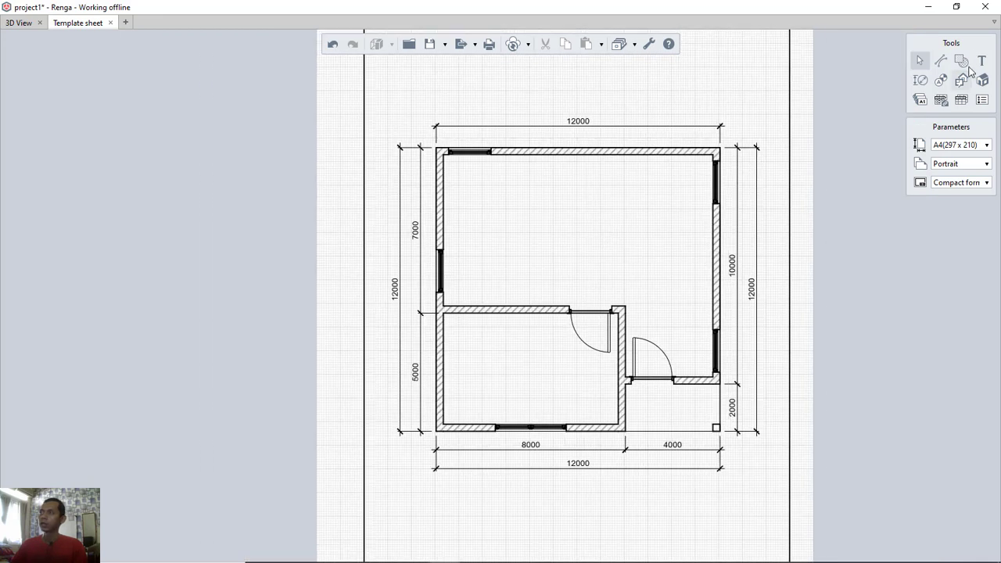
left_click(982, 61)
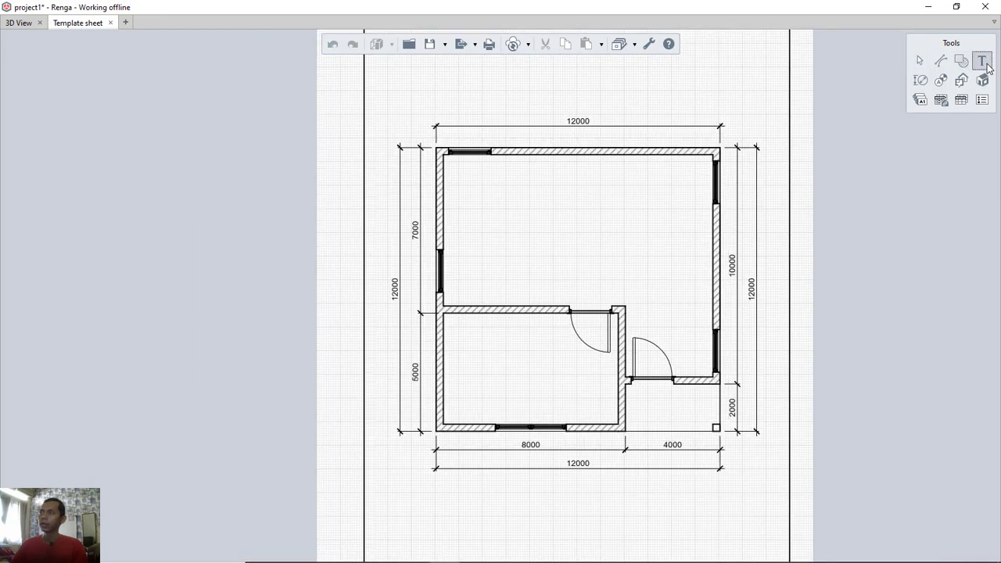
left_click(537, 203)
left_click(600, 238)
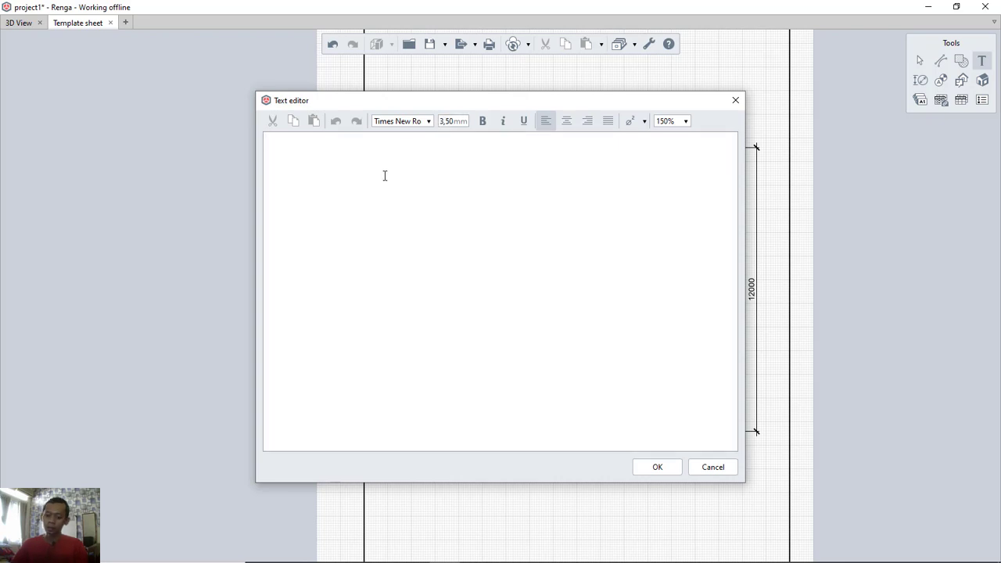
type("ROOM 1")
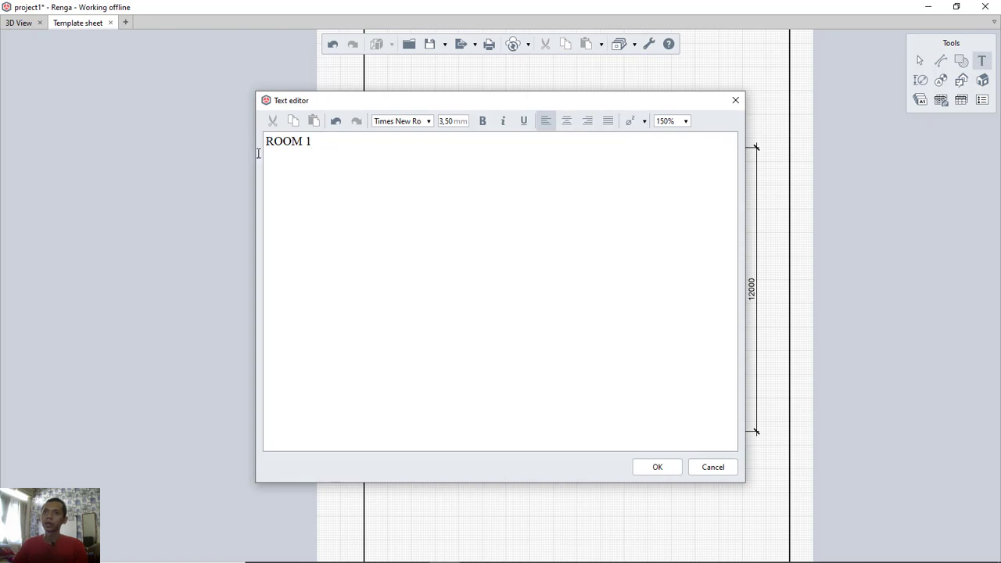
left_click_drag(265, 144, 341, 145)
left_click(482, 120)
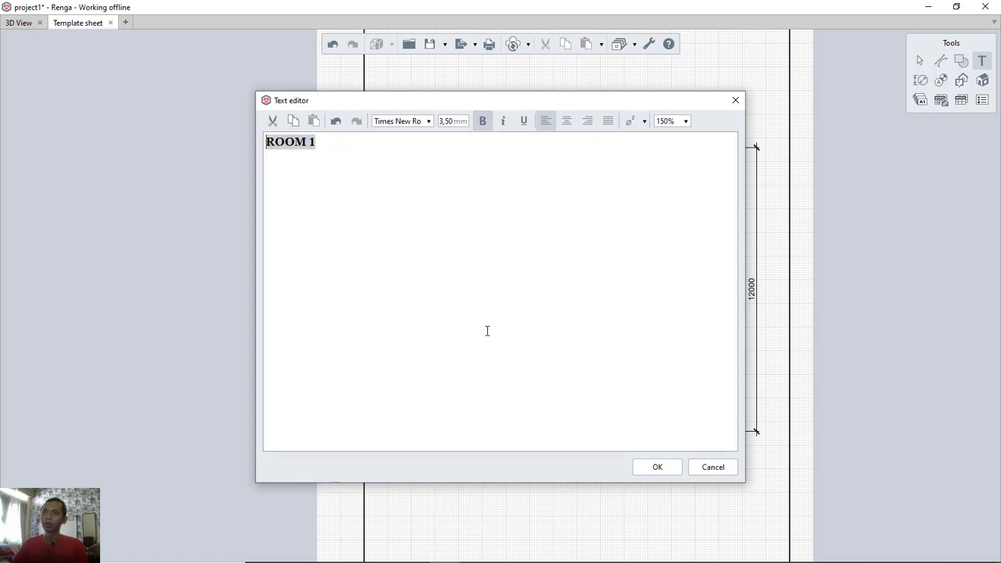
left_click(657, 466)
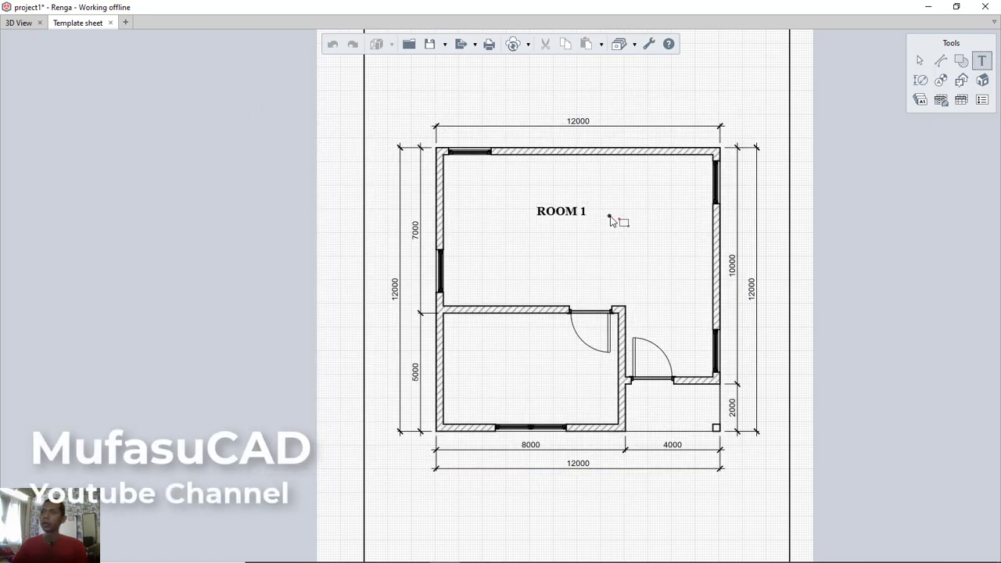
- Move the ROOM 1 label down and right, closer to the middle of the upper room
key("Escape")
left_click(576, 216)
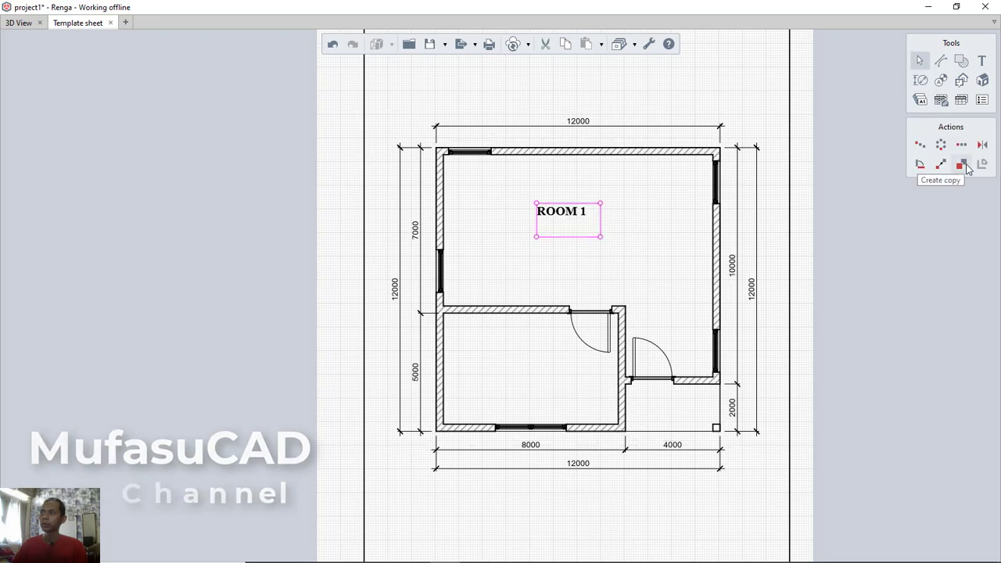
left_click(940, 164)
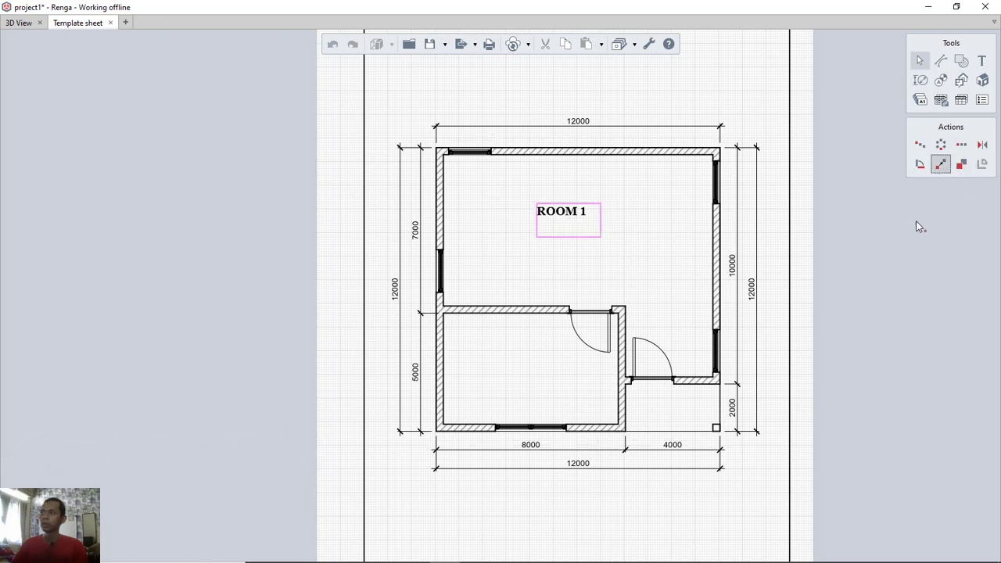
left_click(567, 252)
left_click(586, 266)
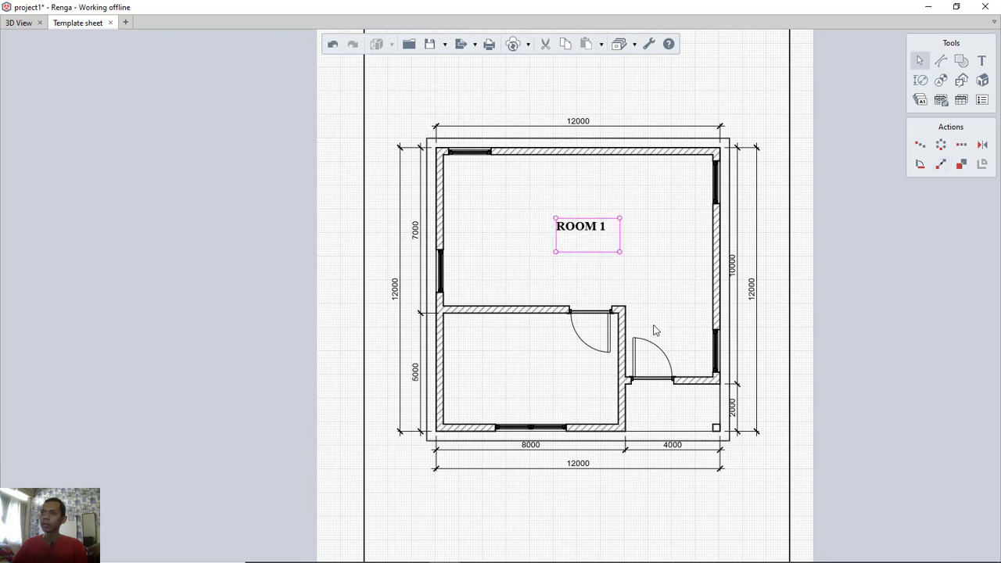
- Copy the ROOM 1 label into the middle of the lower-left room
left_click(964, 165)
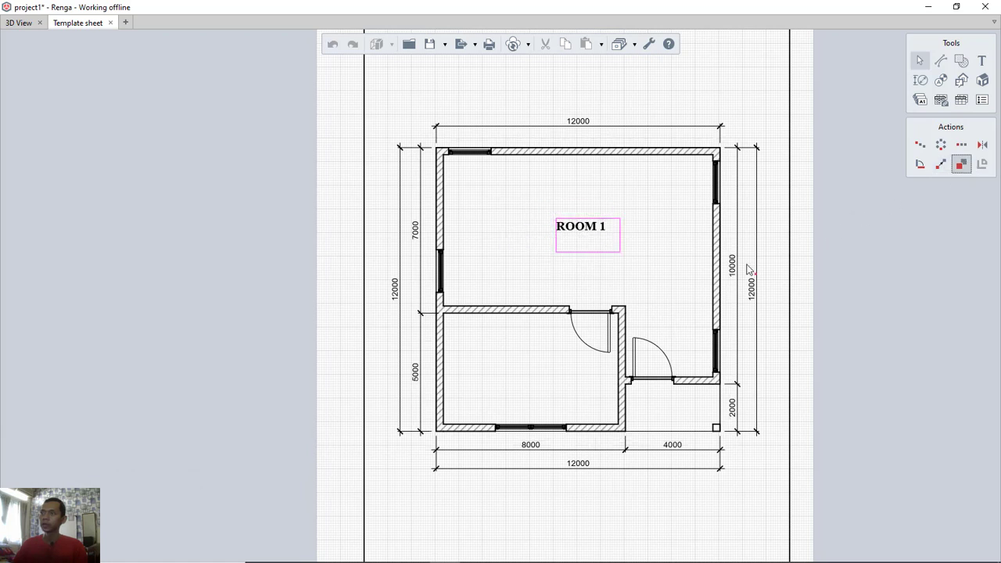
left_click(596, 248)
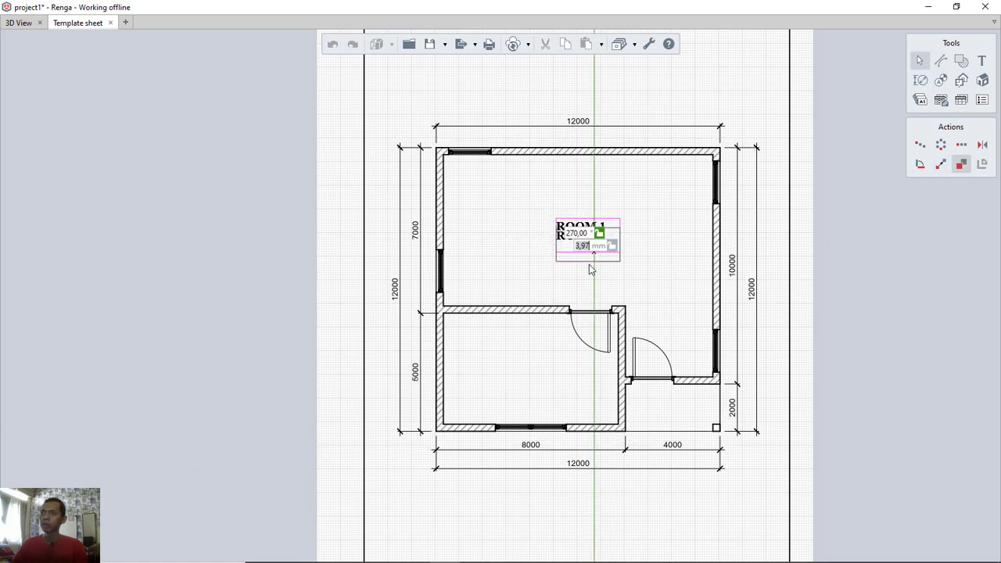
left_click(540, 388)
key("Escape")
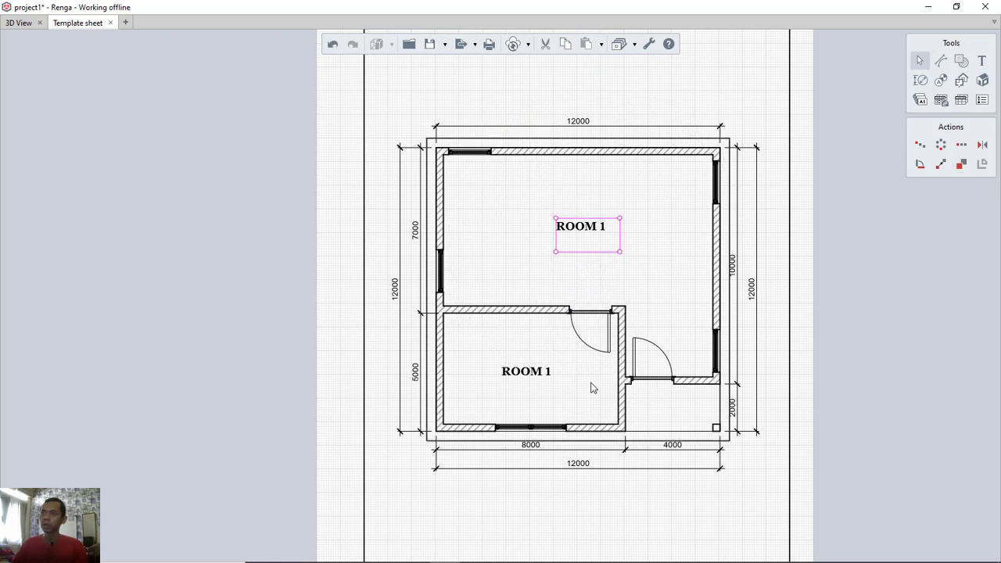
- Change the text of the label copied into the lower-left room to "ROOM 2"
double_click(542, 376)
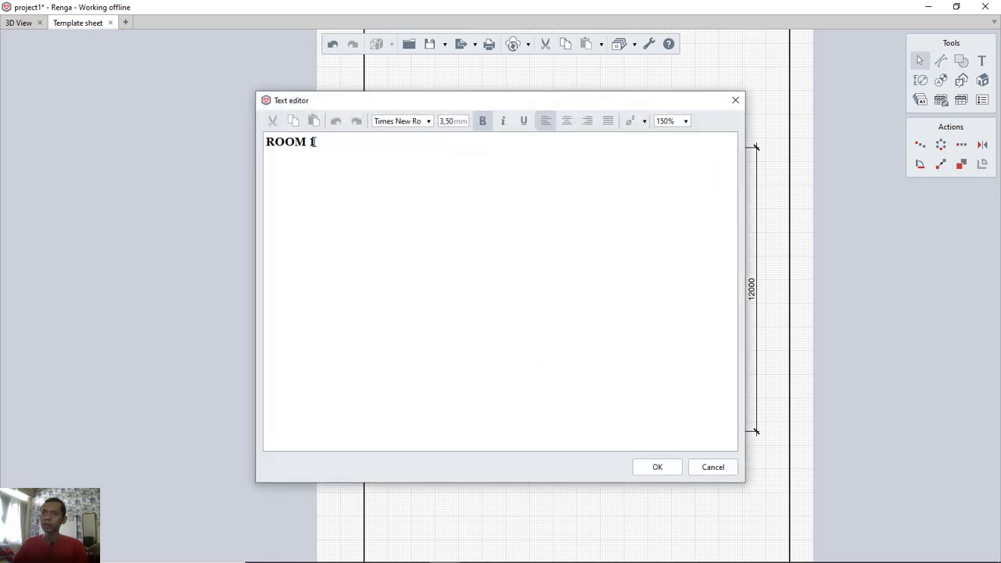
key("BackSpace")
type("2")
left_click(658, 467)
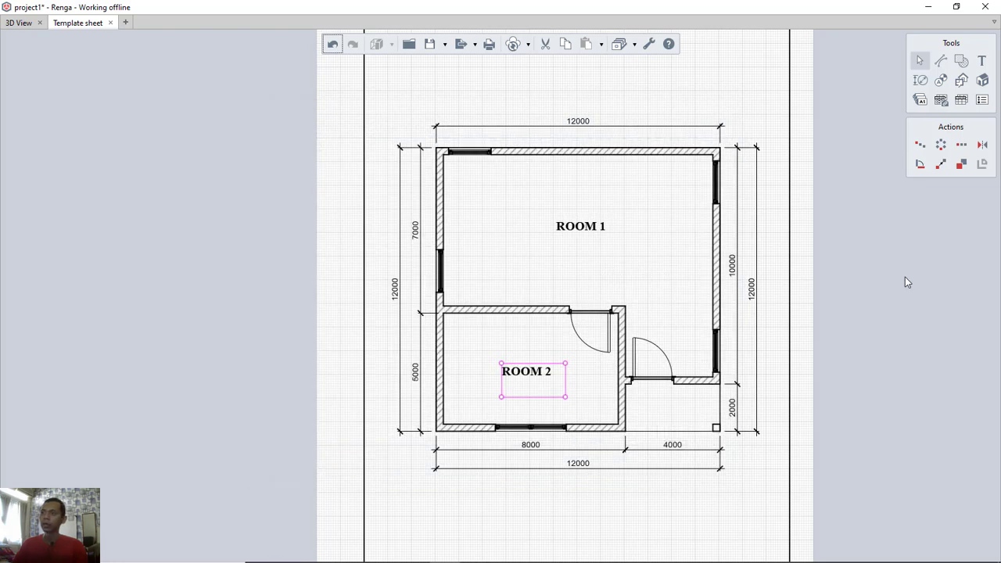
left_click(905, 278)
scroll(623, 266, "down", 1)
middle_click_drag(680, 304, 669, 275)
scroll(562, 272, "up", 1)
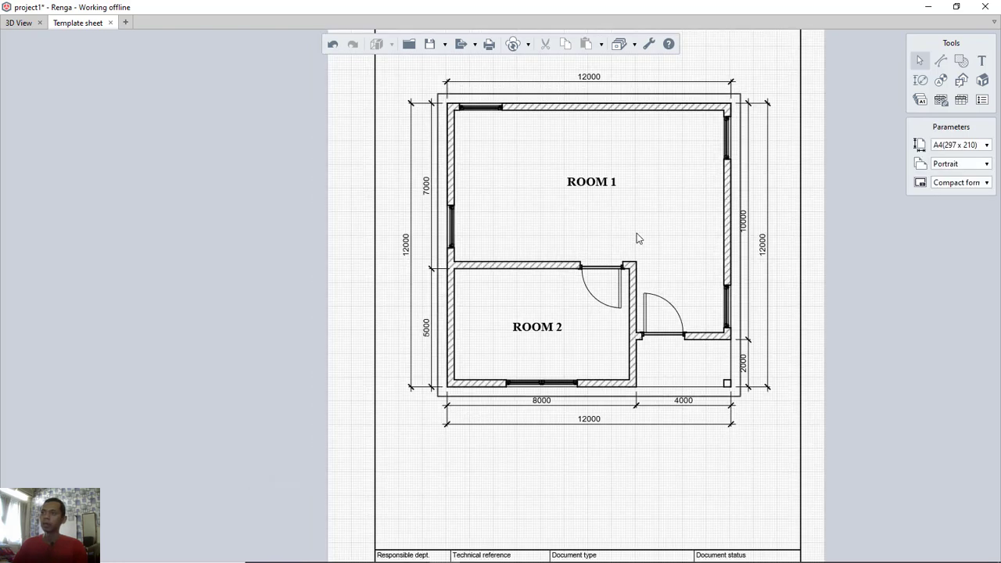
scroll(626, 254, "down", 1)
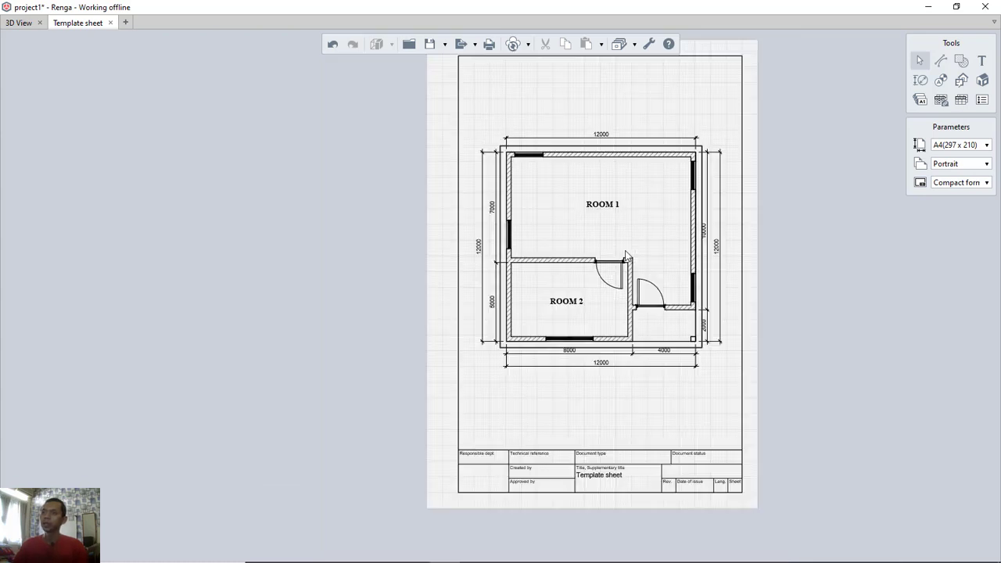
middle_click_drag(656, 264, 641, 275)
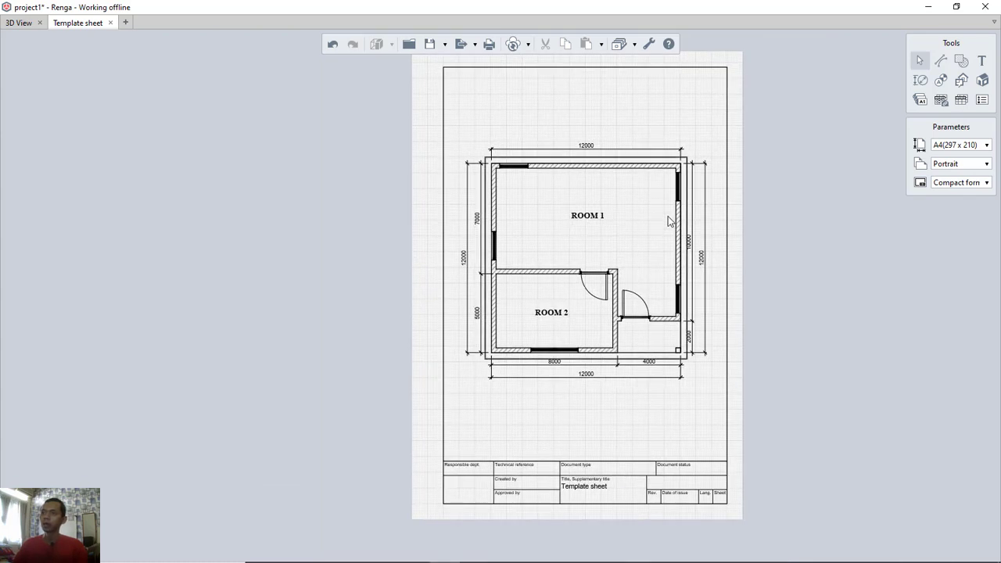
middle_click_drag(652, 235, 639, 249)
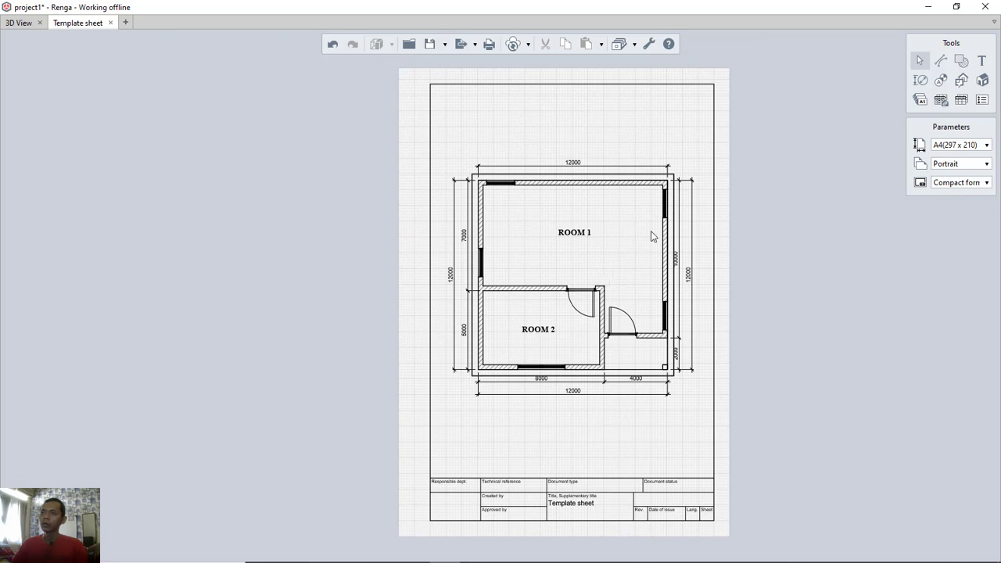
middle_click_drag(617, 243, 616, 231)
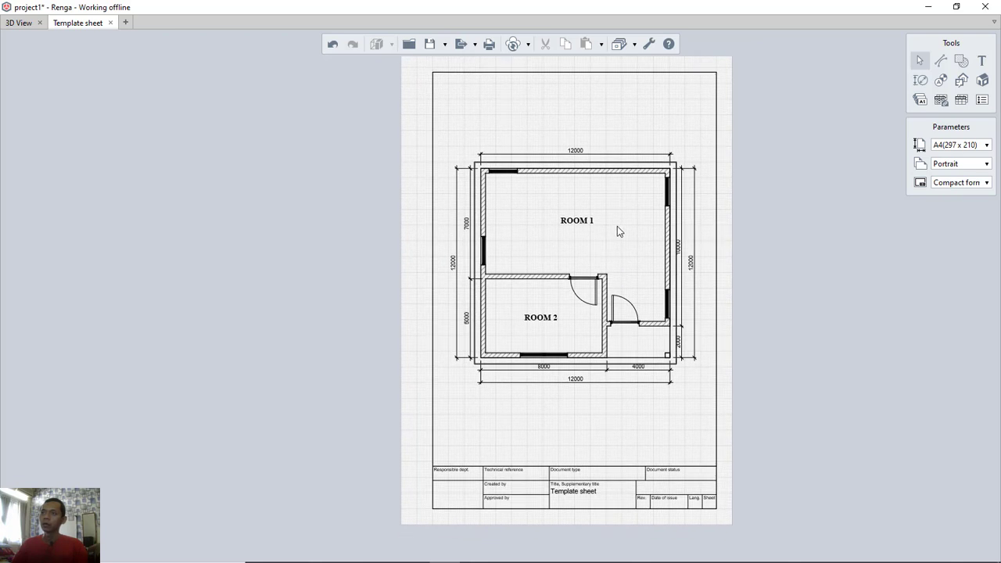
- Start printing the sheet and choose Microsoft Print to PDF as the printer
left_click(485, 47)
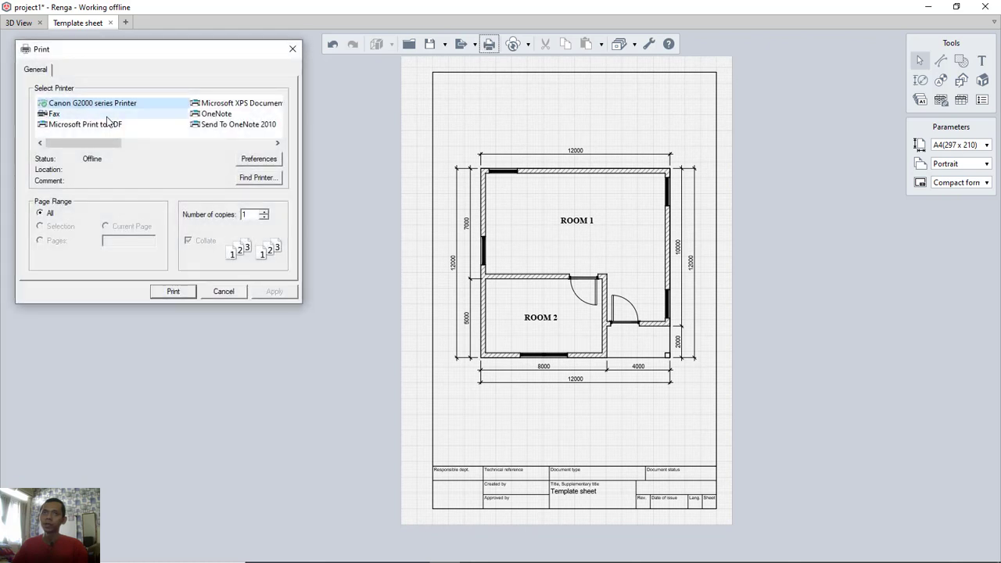
left_click(105, 125)
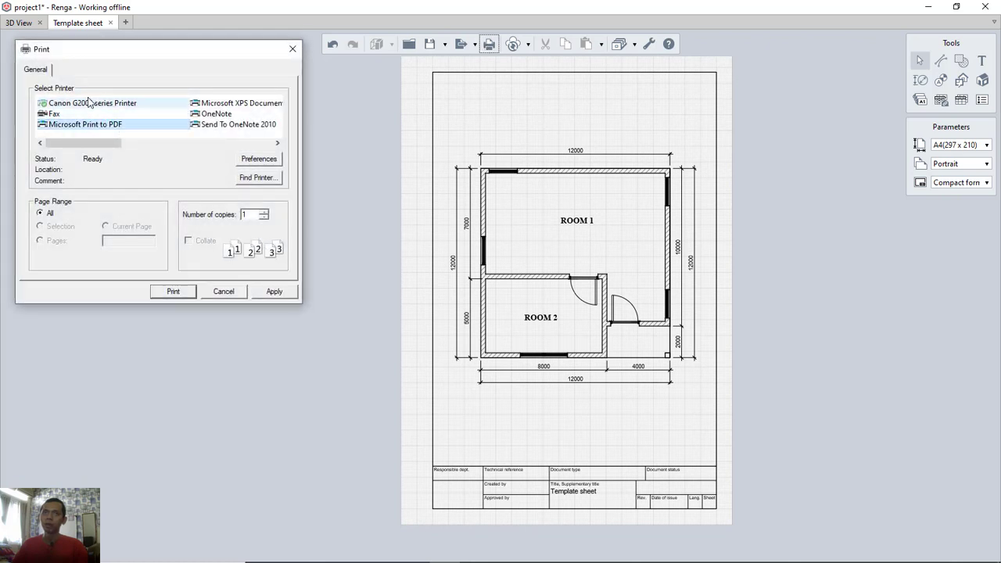